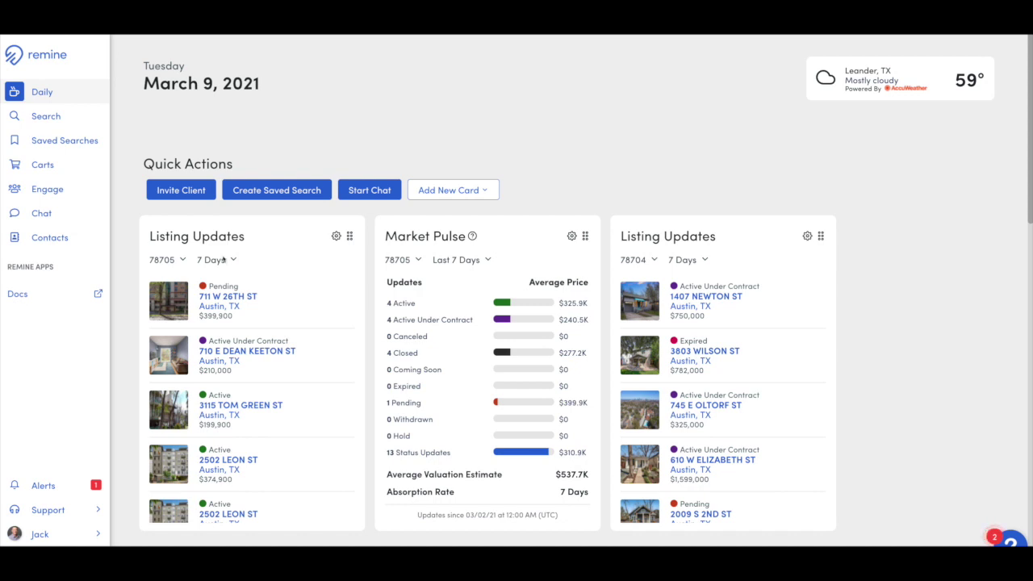
Open the property search map of the Austin area.
{"action": "left_click", "coordinate": [38, 118]}
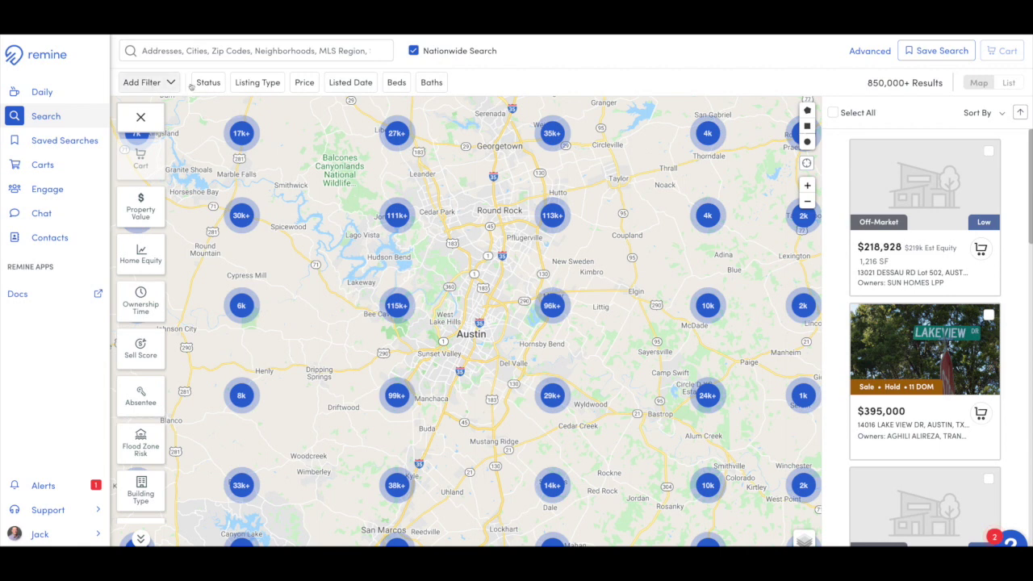
Pin Year Built from the Add Filter list as a quick filter.
{"action": "left_click", "coordinate": [174, 84]}
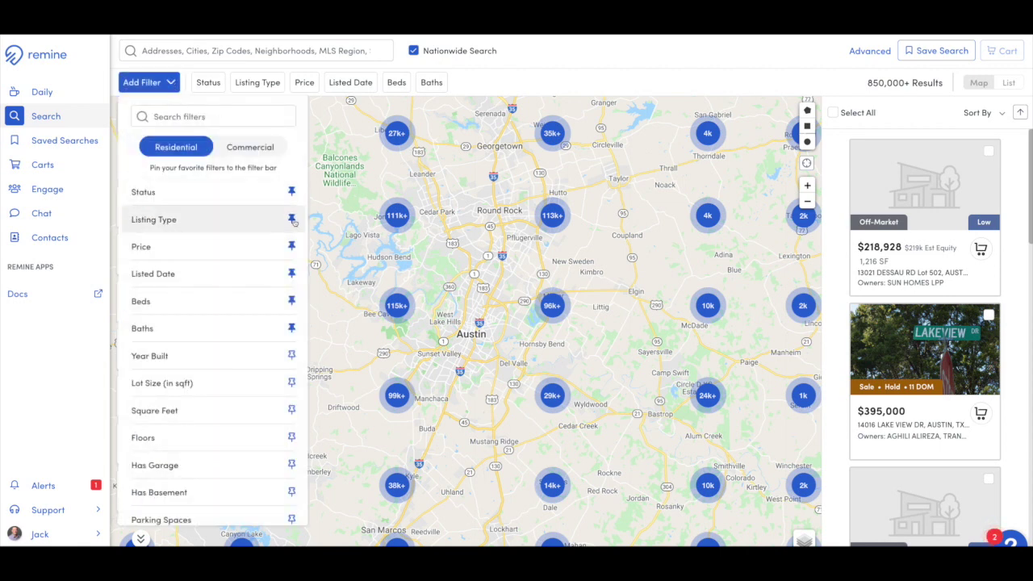
{"action": "left_click", "coordinate": [293, 356]}
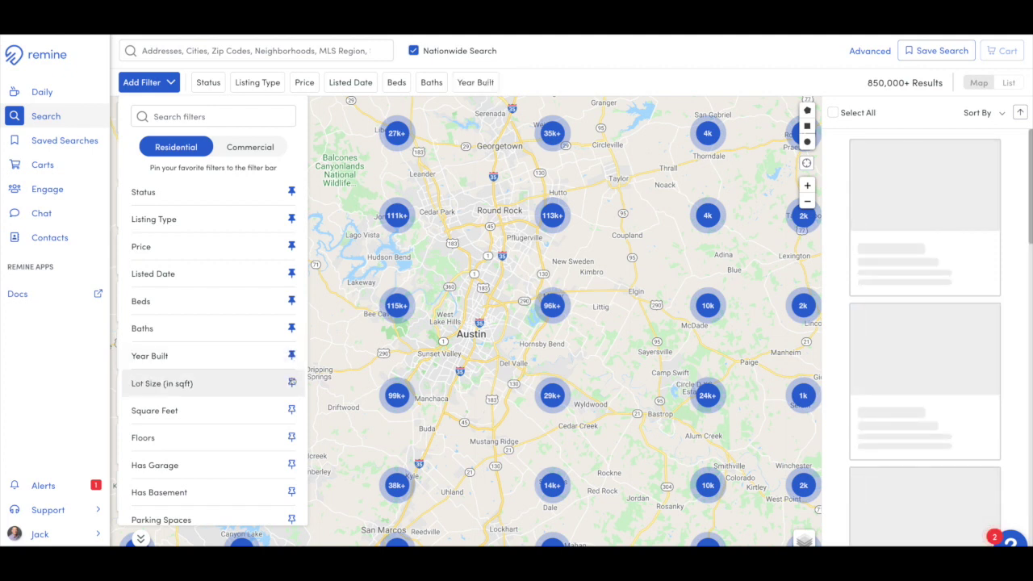
{"action": "left_click", "coordinate": [569, 63]}
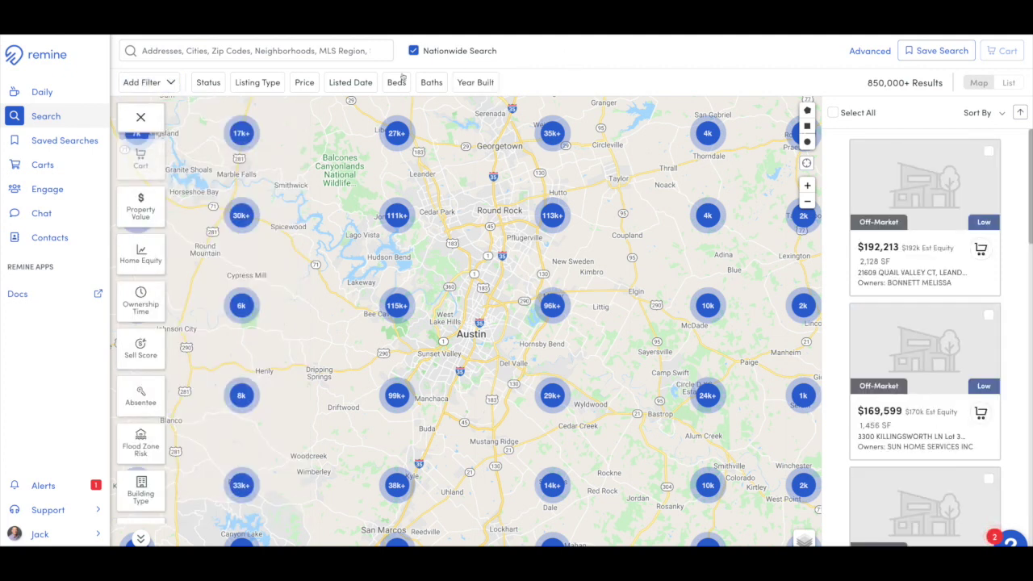
Limit results to Off-Market status and reuse the recent 78731 location search.
{"action": "left_click", "coordinate": [209, 82]}
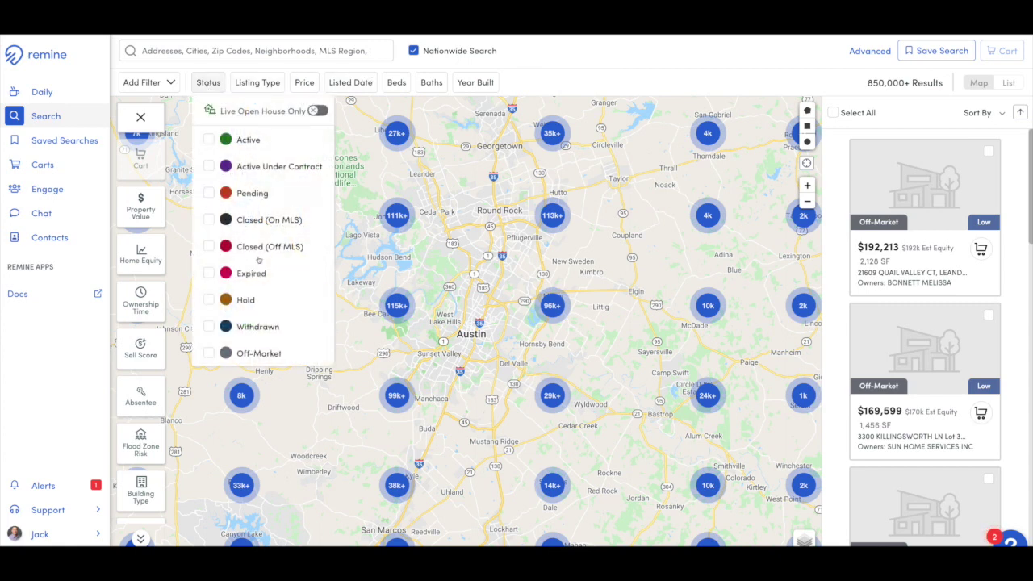
{"action": "left_click", "coordinate": [208, 353]}
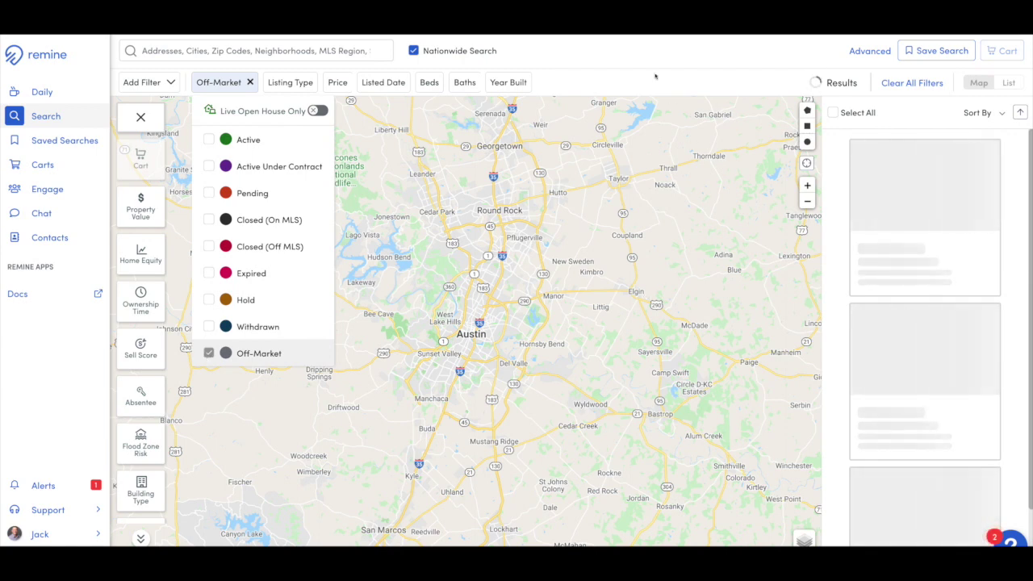
{"action": "left_click", "coordinate": [604, 68]}
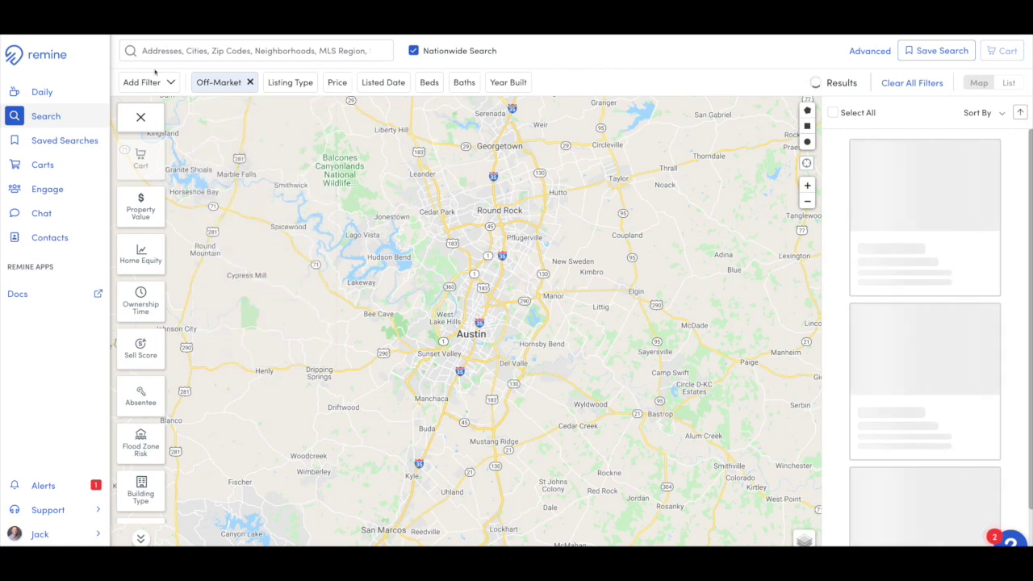
{"action": "left_click", "coordinate": [225, 52]}
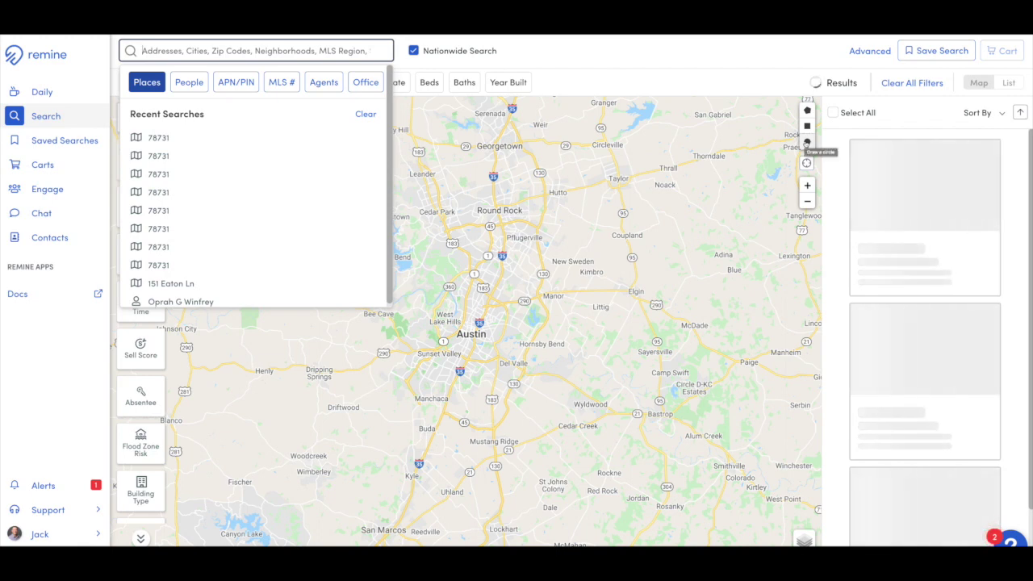
{"action": "left_click", "coordinate": [158, 138]}
Restrict the search to zip code 78731, zooming in on Northwest Hills and back out.
{"action": "left_click", "coordinate": [141, 165]}
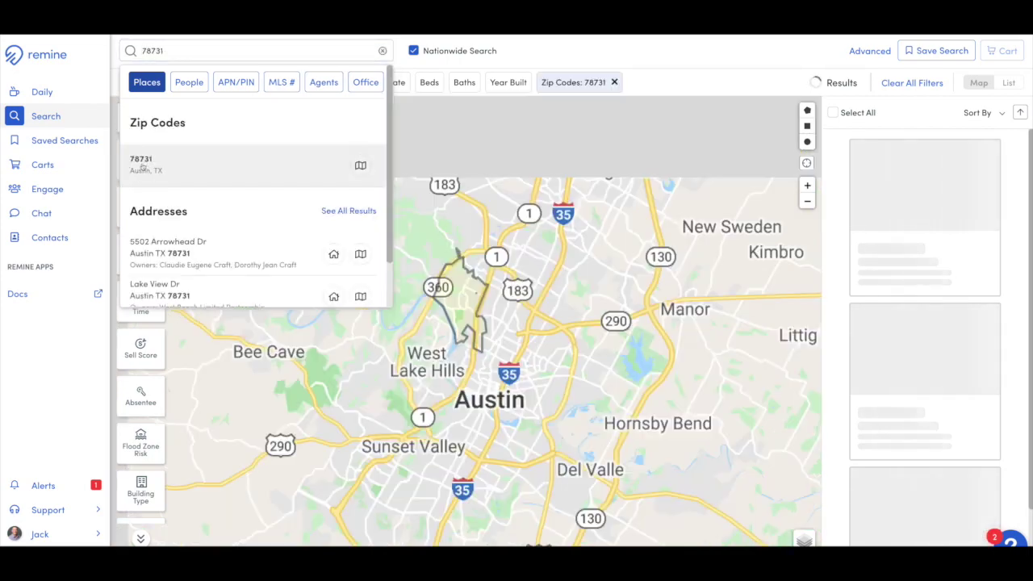
{"action": "left_click", "coordinate": [621, 51]}
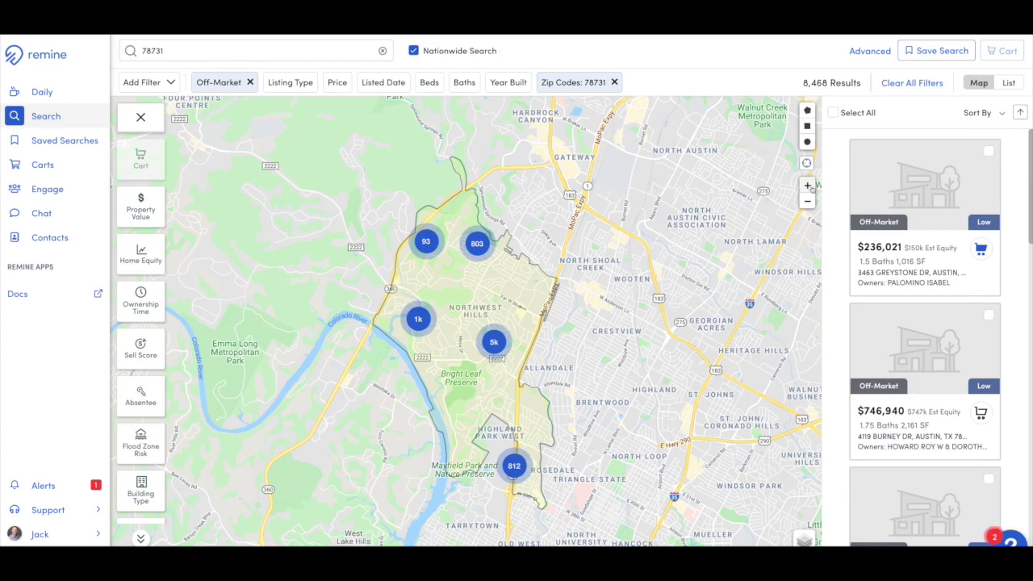
{"action": "left_click", "coordinate": [808, 186]}
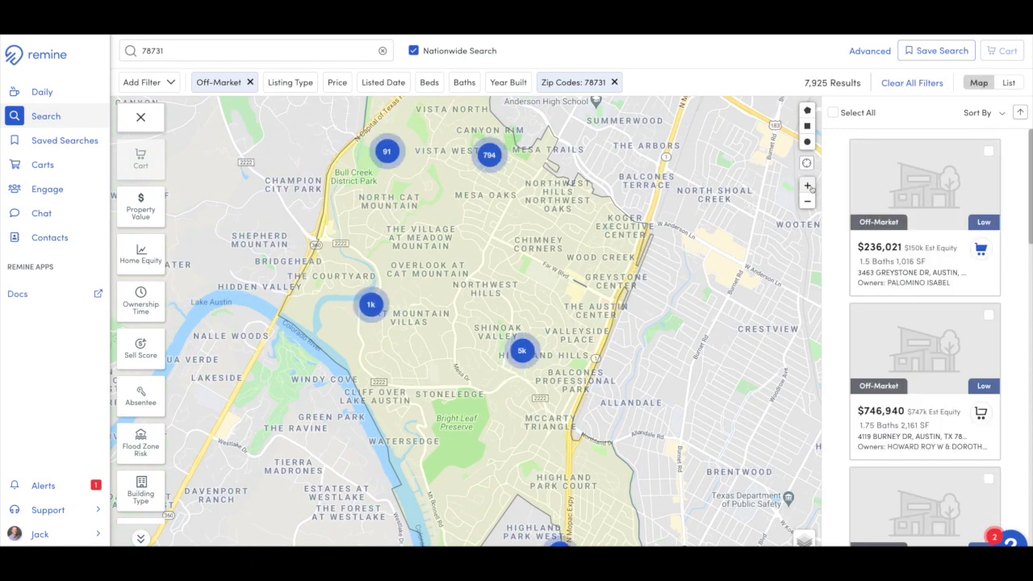
{"action": "left_click", "coordinate": [807, 201]}
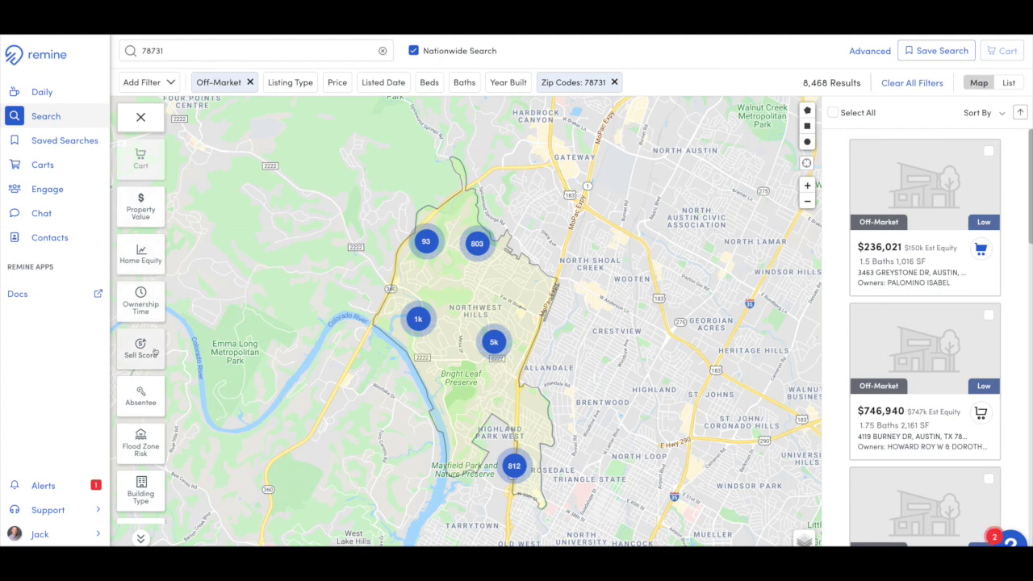
{"action": "scroll", "coordinate": [154, 352], "scroll_direction": "down", "scroll_amount": 5}
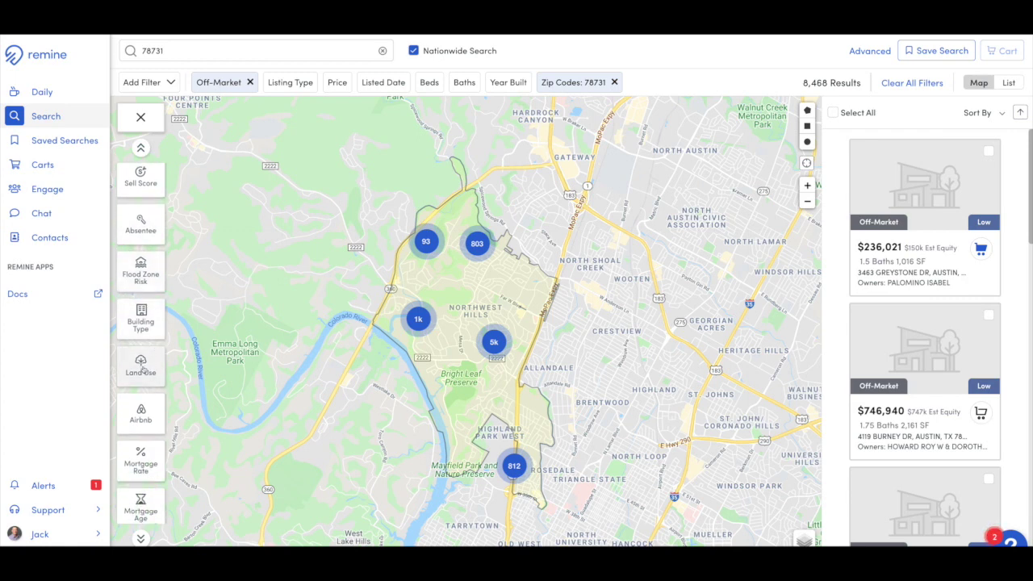
Scroll the left filter toolbar and bring up the Home Equity filter options.
{"action": "scroll", "coordinate": [148, 320], "scroll_direction": "down", "scroll_amount": 3}
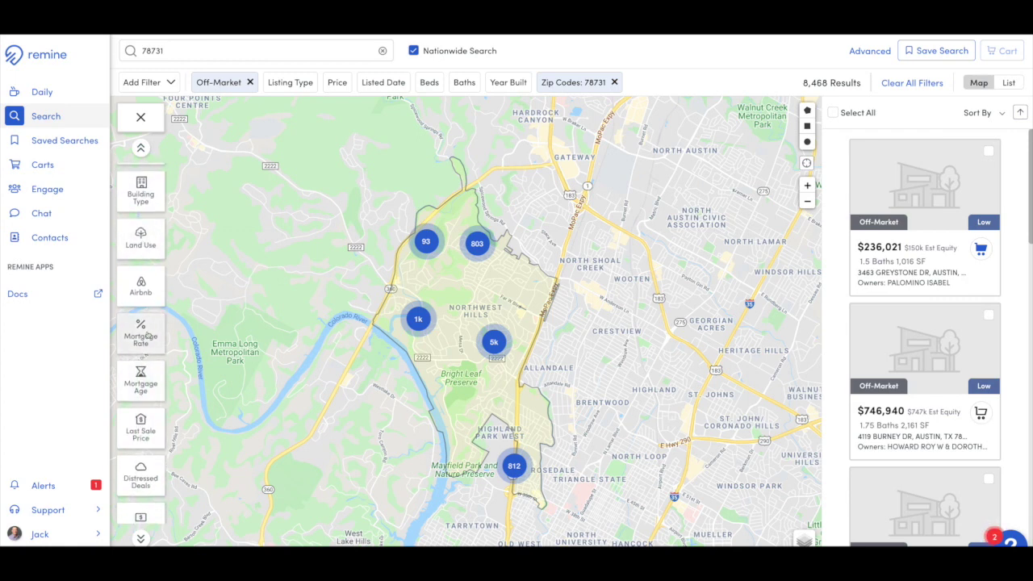
{"action": "scroll", "coordinate": [148, 337], "scroll_direction": "down", "scroll_amount": 1}
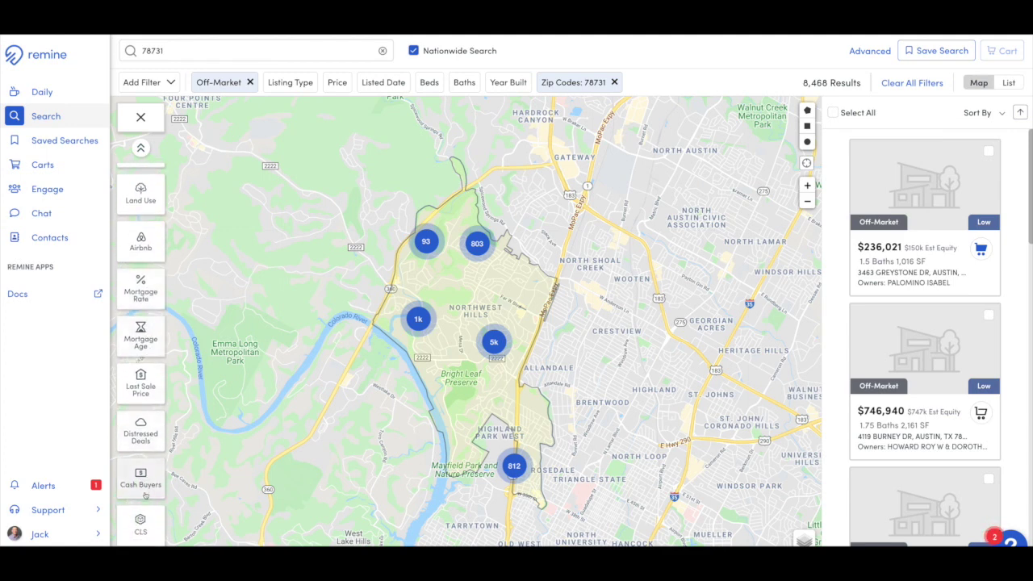
{"action": "scroll", "coordinate": [145, 495], "scroll_direction": "up", "scroll_amount": 4}
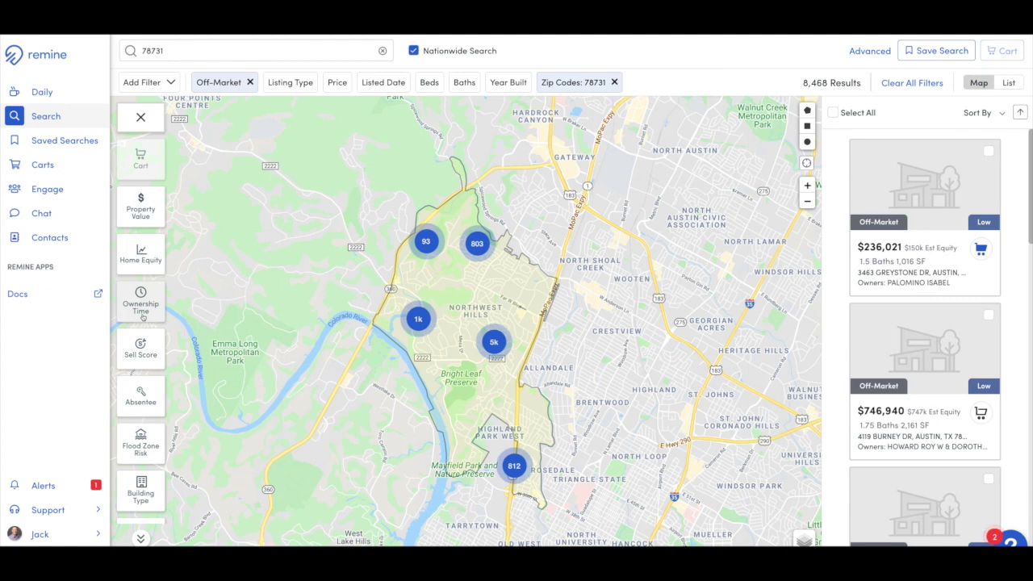
{"action": "left_click", "coordinate": [140, 260]}
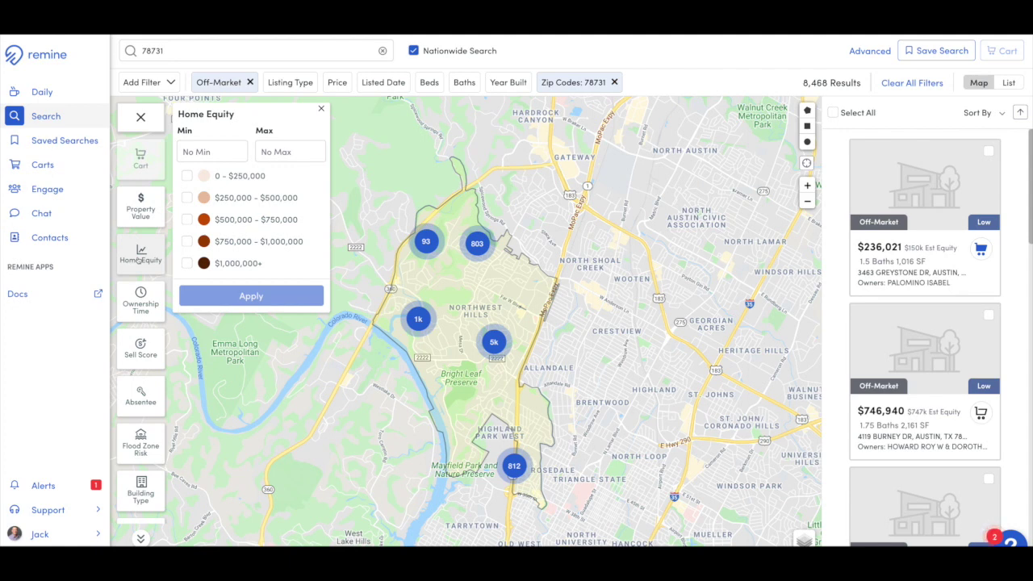
Apply a minimum Home Equity of 75000, narrowing results to 7,805.
{"action": "left_click", "coordinate": [228, 152]}
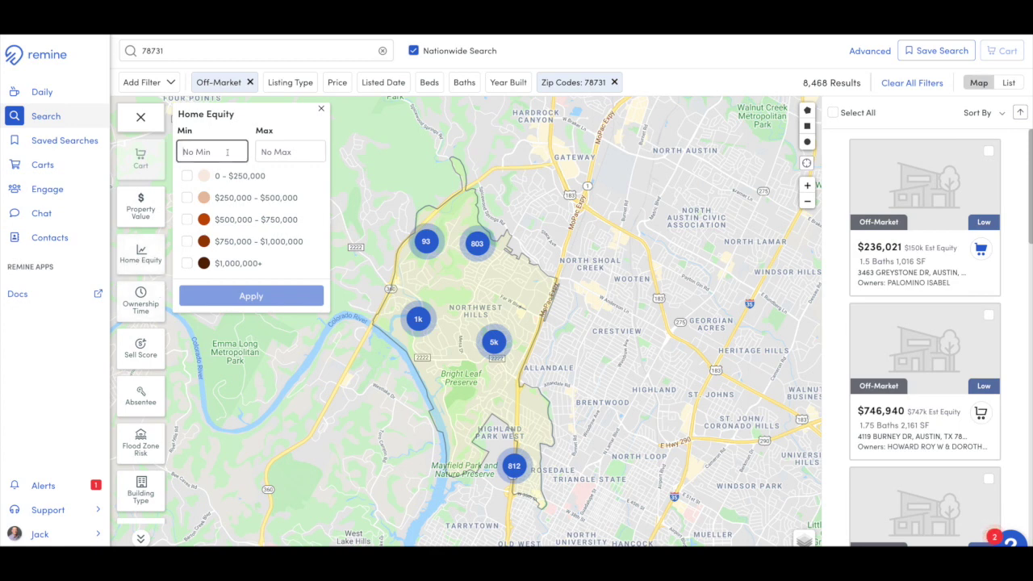
{"action": "type", "text": "75000"}
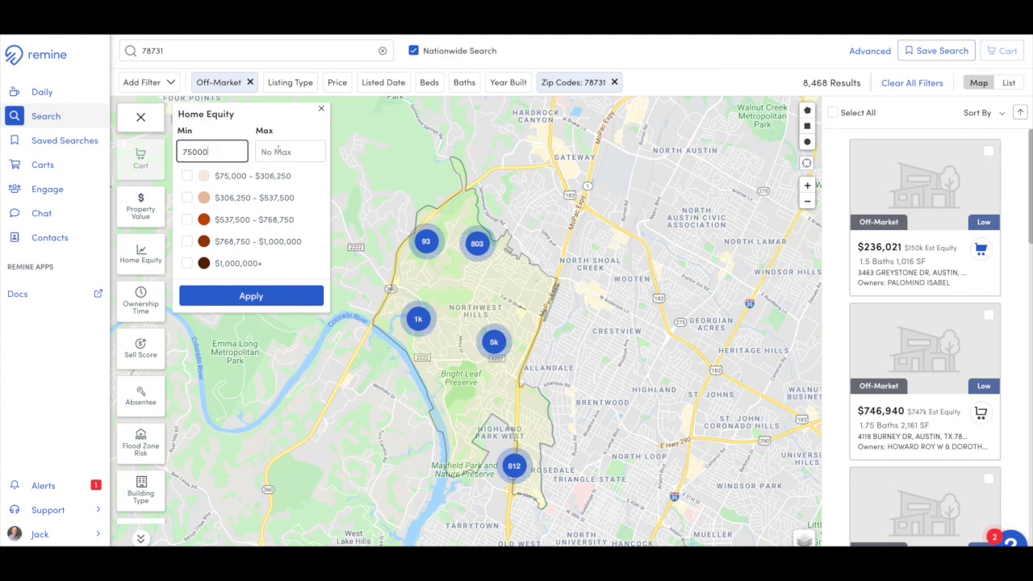
{"action": "left_click", "coordinate": [243, 297]}
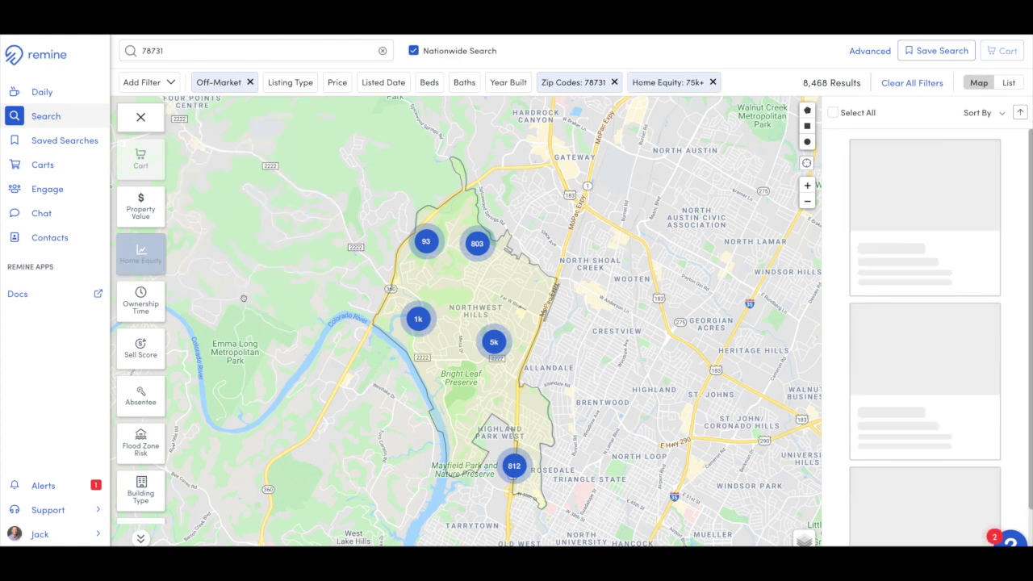
{"action": "left_click", "coordinate": [129, 311]}
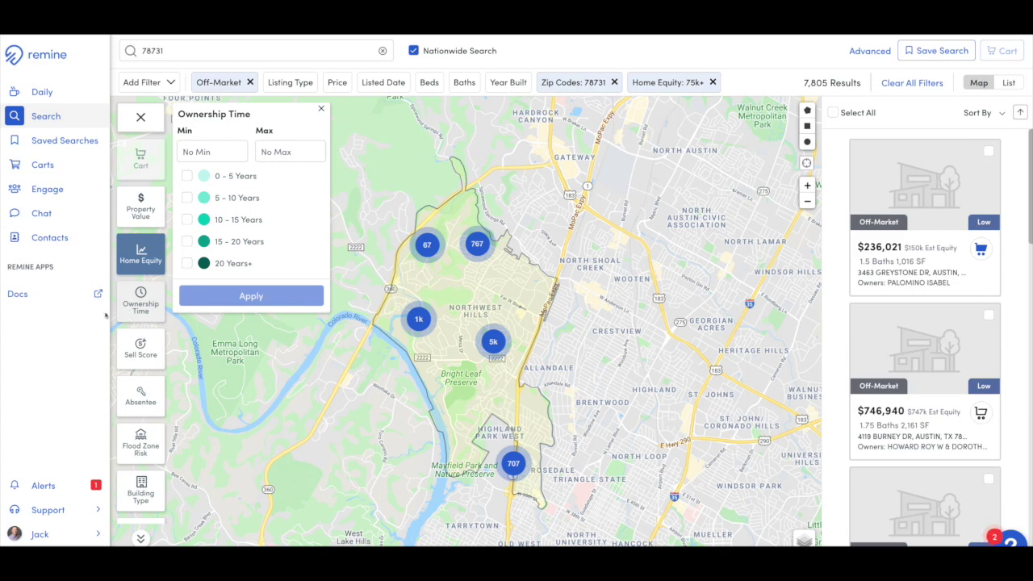
Apply a minimum Ownership Time of 2 years, trimming results to 7,070.
{"action": "left_click", "coordinate": [197, 150]}
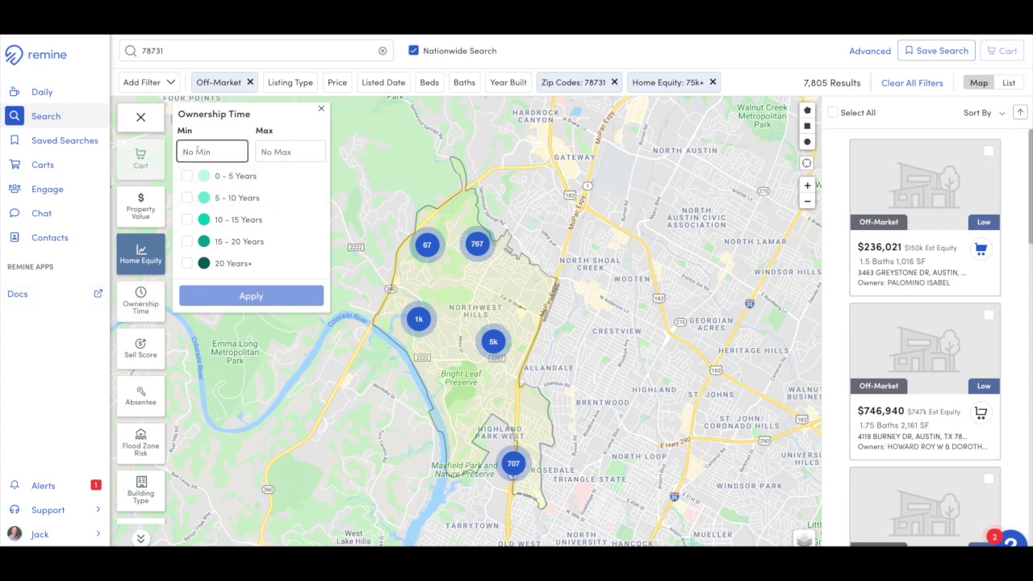
{"action": "type", "text": "2"}
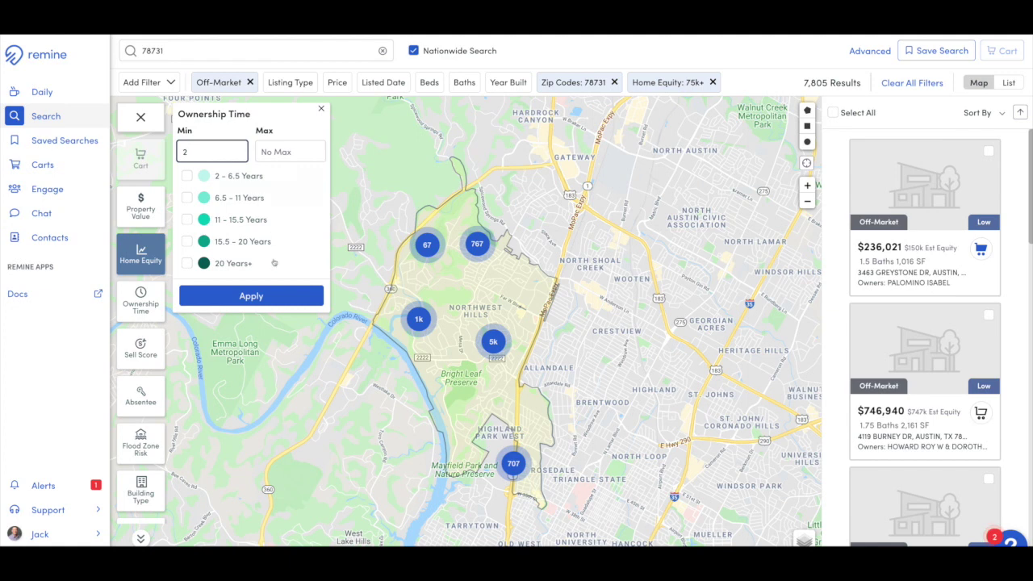
{"action": "left_click", "coordinate": [245, 299]}
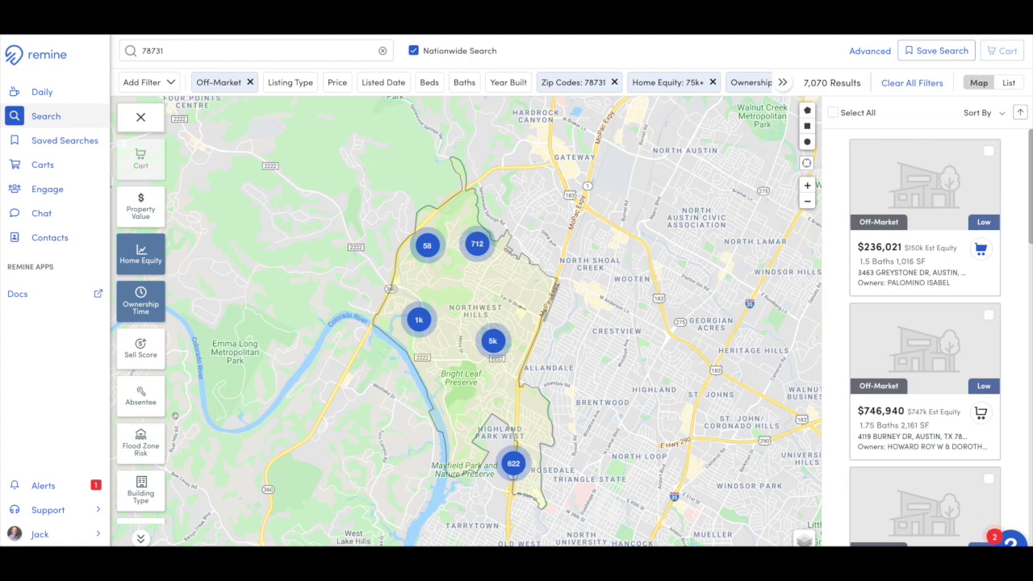
{"action": "left_click", "coordinate": [145, 399]}
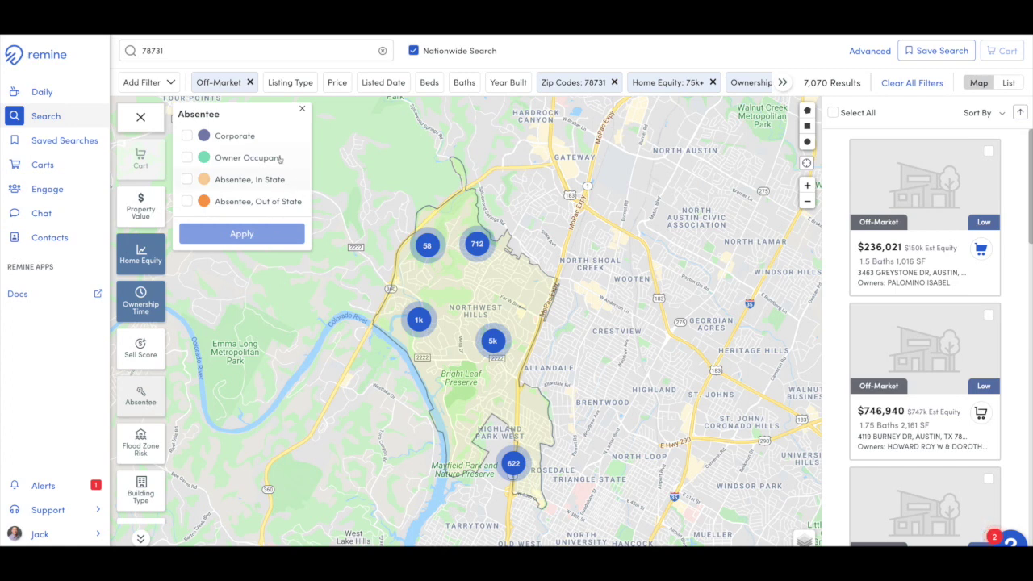
Filter by Owner Occupant and Medium and High Sell Score, leaving 541 results.
{"action": "left_click", "coordinate": [188, 159]}
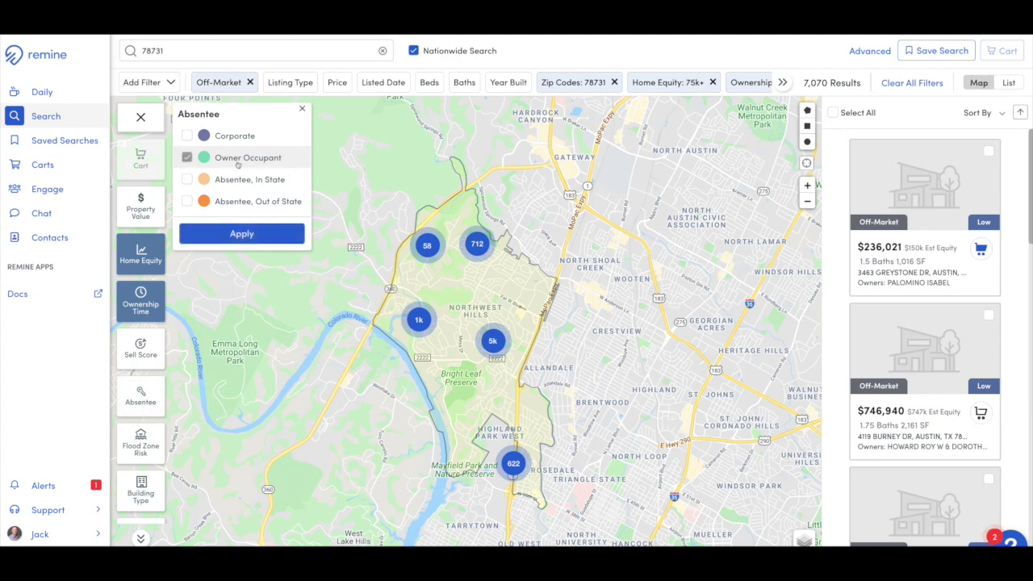
{"action": "left_click", "coordinate": [242, 234]}
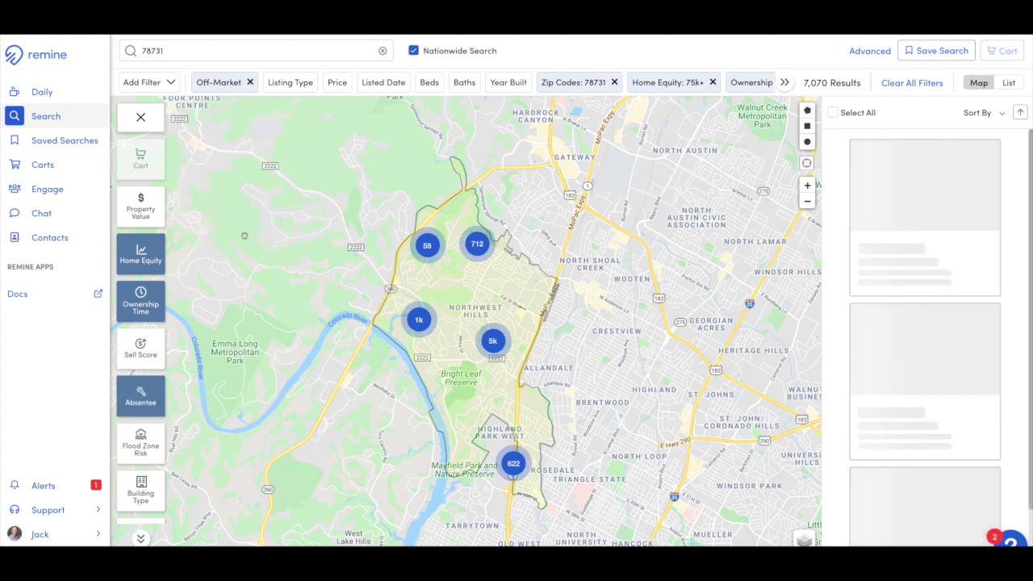
{"action": "left_click", "coordinate": [143, 358]}
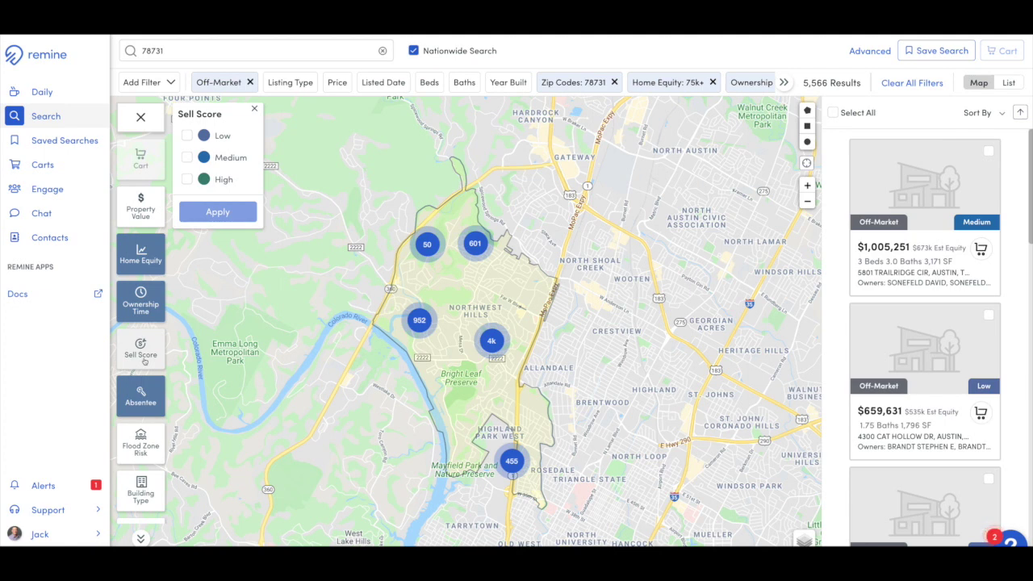
{"action": "left_click", "coordinate": [187, 158]}
{"action": "left_click", "coordinate": [186, 179]}
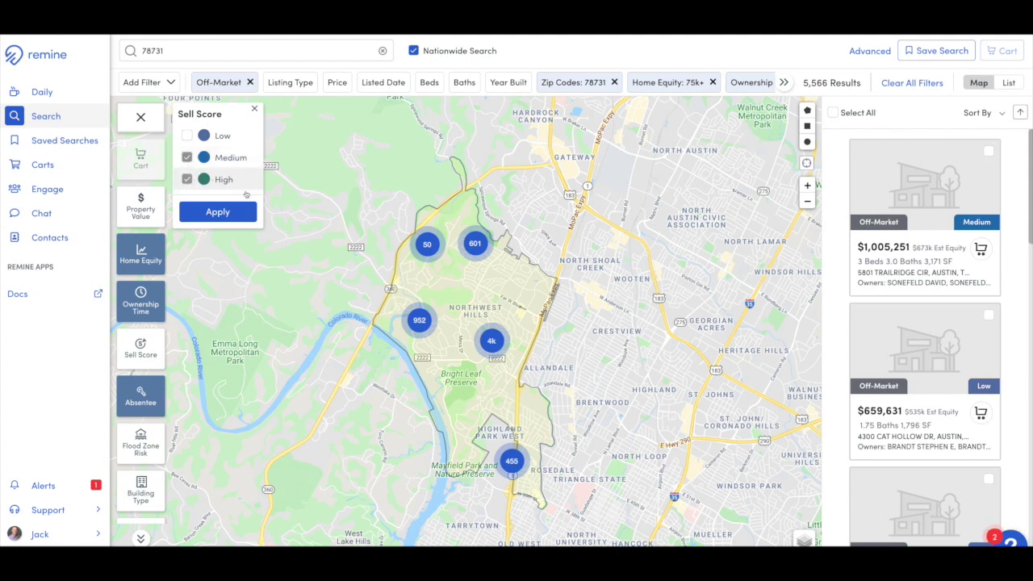
{"action": "left_click", "coordinate": [218, 212]}
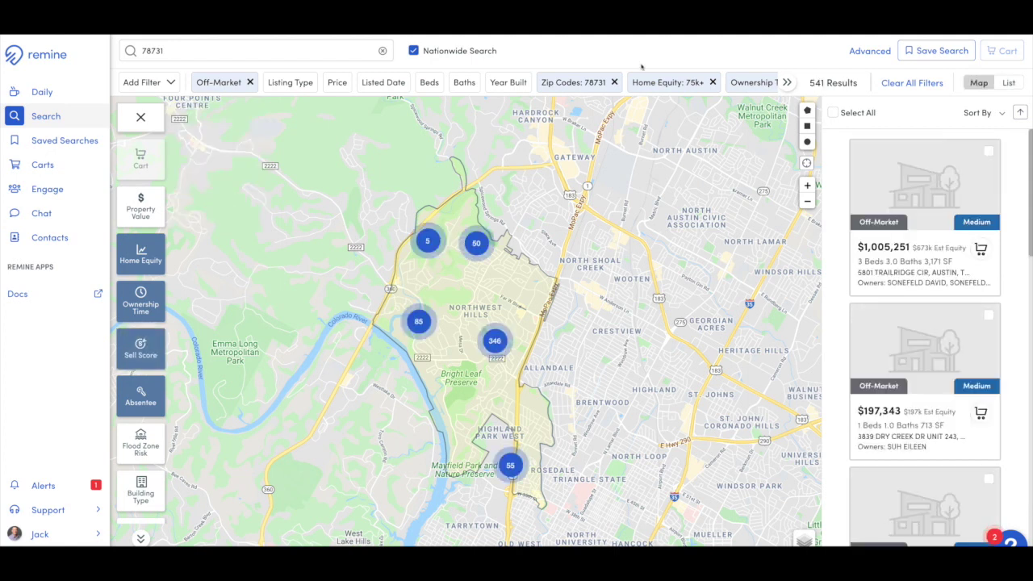
Select all 541 filtered properties and add them to a new cart named '78731'.
{"action": "left_click_drag", "start_coordinate": [809, 83], "coordinate": [869, 85]}
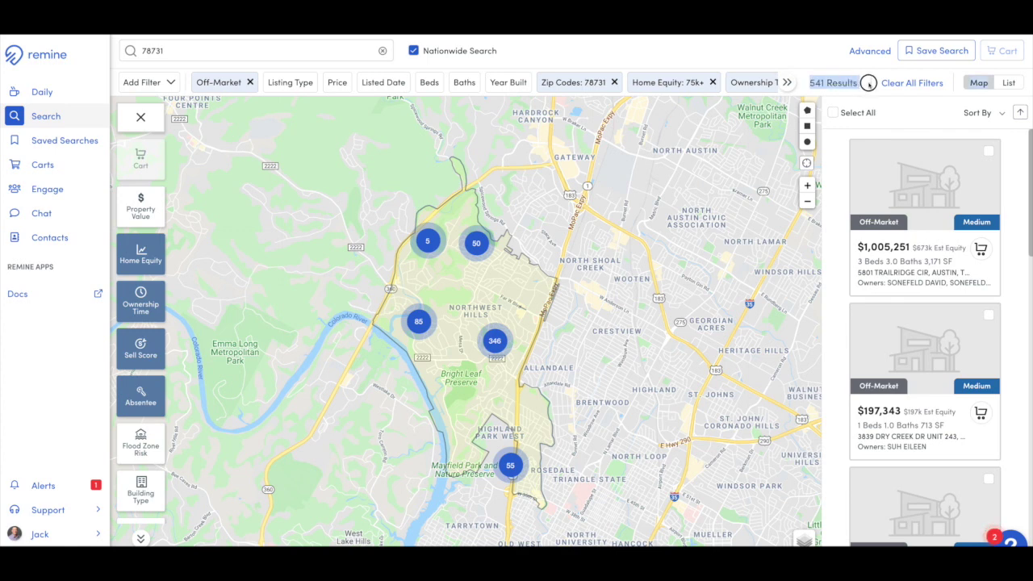
{"action": "left_click", "coordinate": [836, 114]}
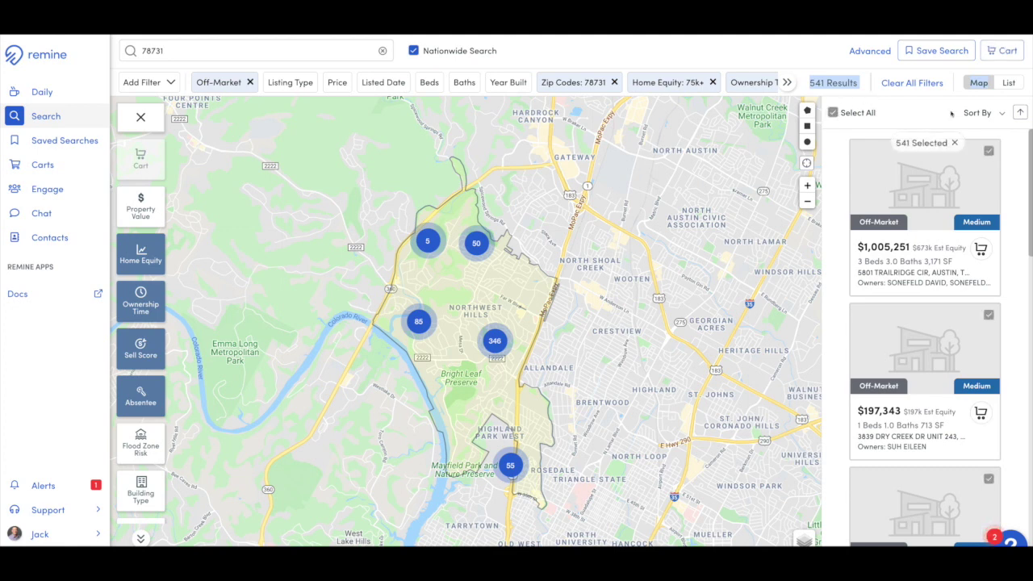
{"action": "left_click", "coordinate": [1007, 52]}
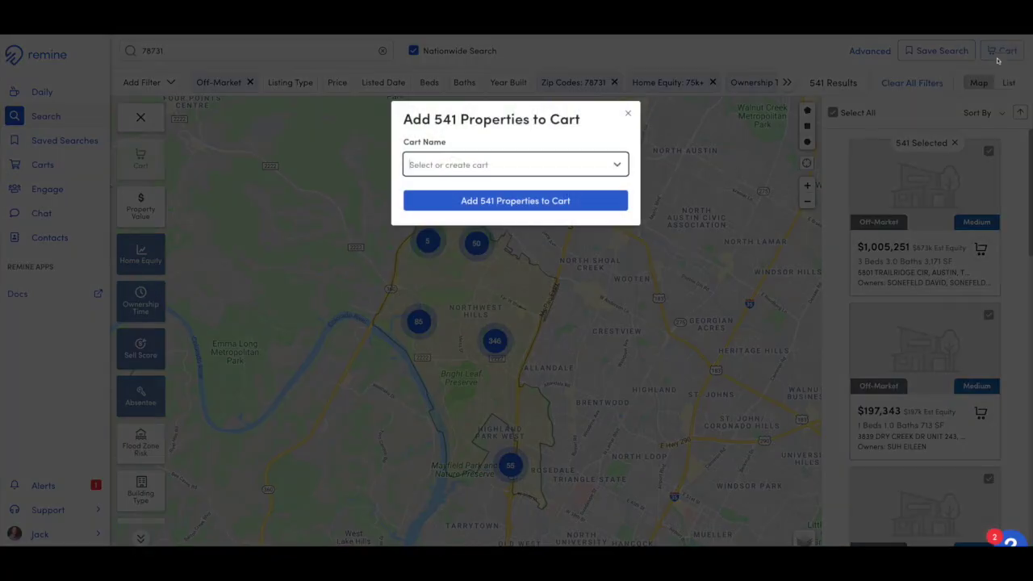
{"action": "left_click", "coordinate": [491, 164]}
{"action": "type", "text": "78731"}
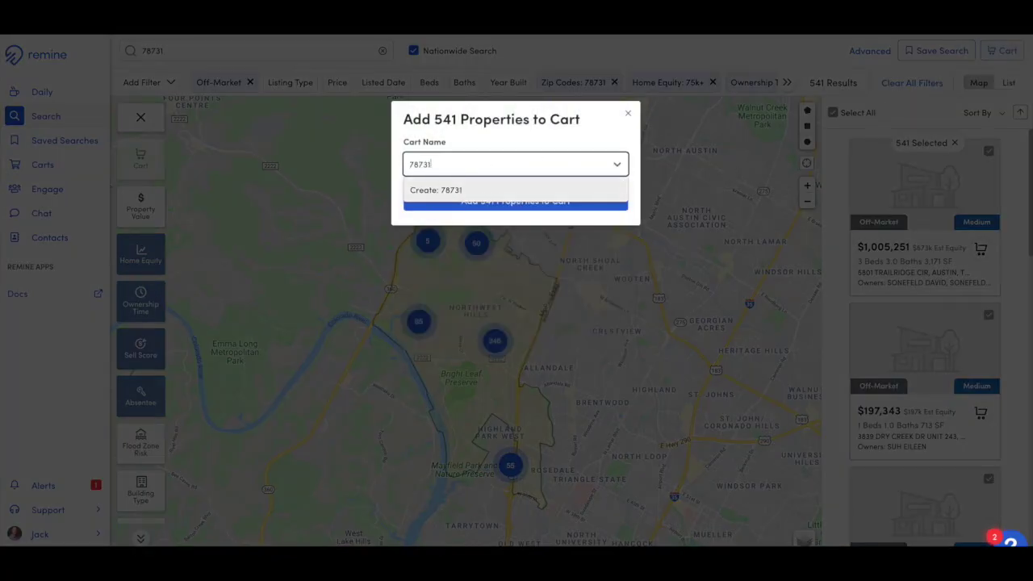
{"action": "left_click", "coordinate": [495, 191]}
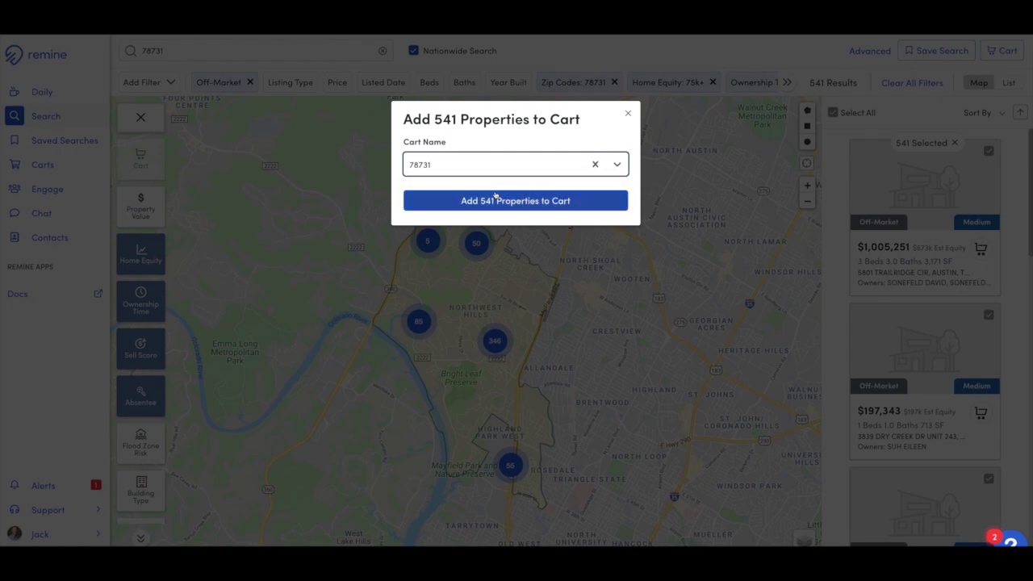
{"action": "left_click", "coordinate": [556, 203]}
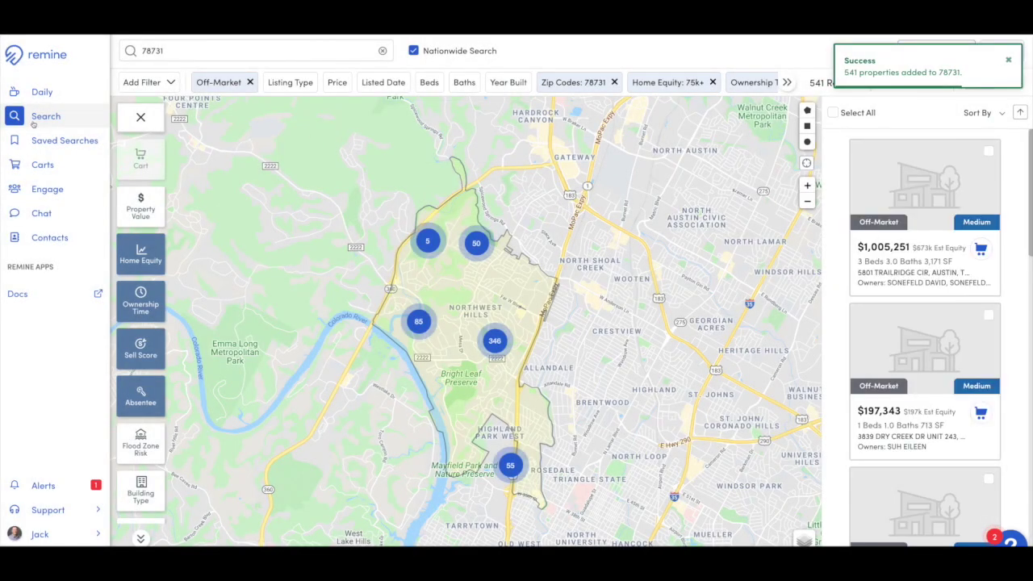
{"action": "left_click", "coordinate": [53, 167]}
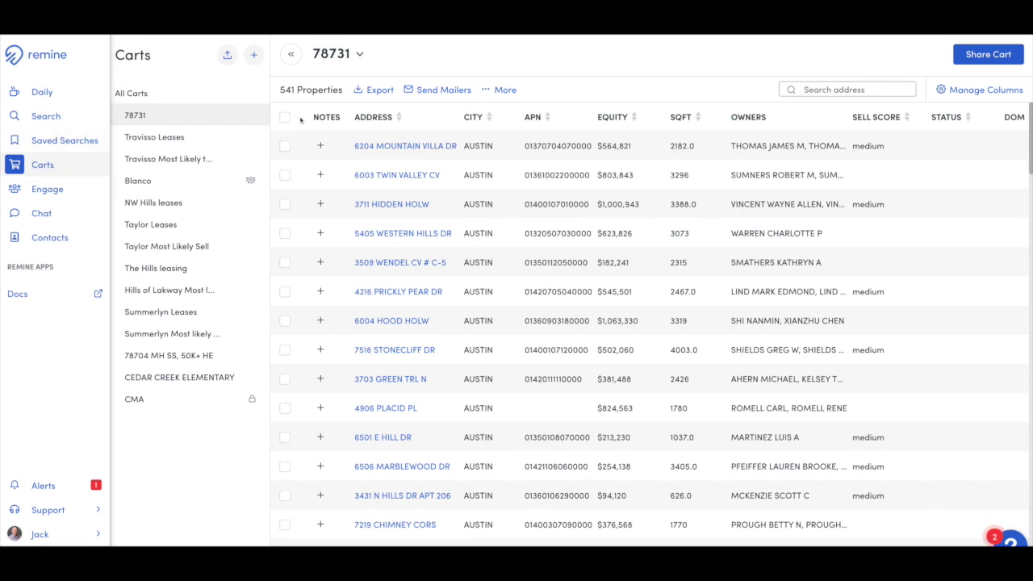
{"action": "mouse_move", "coordinate": [281, 93]}
{"action": "left_mouse_down"}
{"action": "mouse_move", "coordinate": [343, 89]}
{"action": "mouse_move", "coordinate": [269, 93]}
{"action": "left_mouse_up"}
{"action": "left_click", "coordinate": [269, 93]}
{"action": "left_click", "coordinate": [284, 117]}
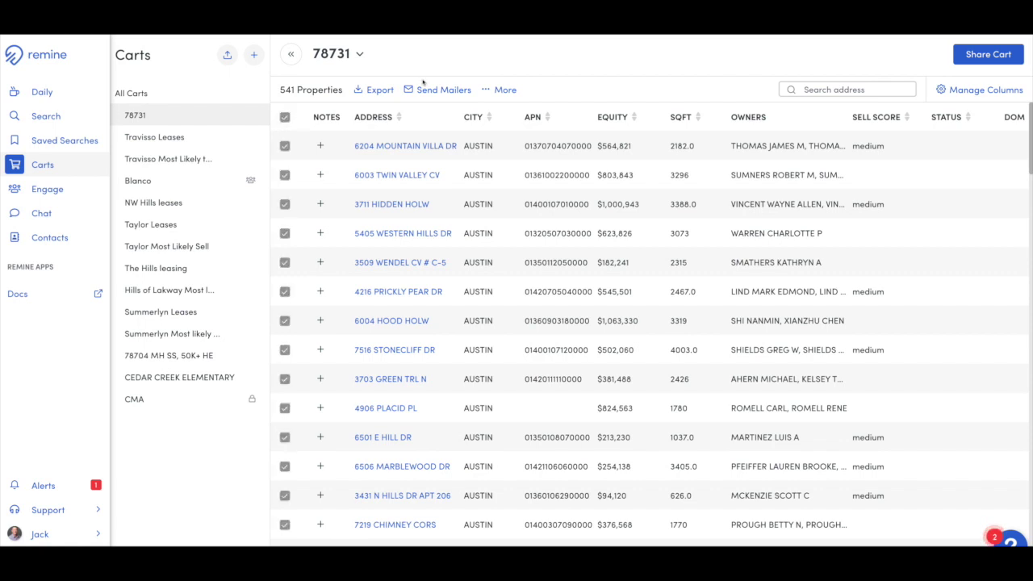
{"action": "left_click", "coordinate": [371, 89]}
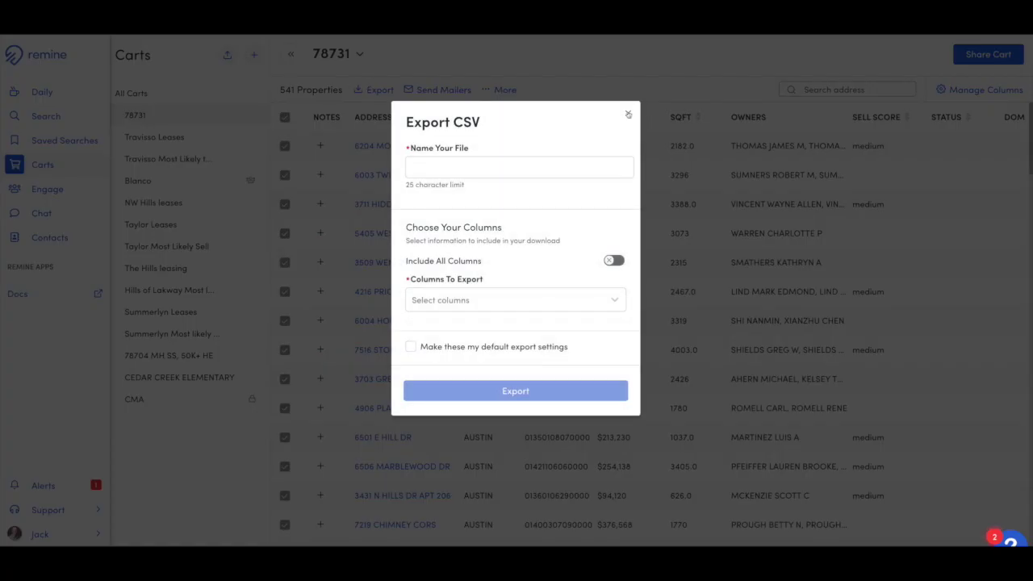
{"action": "left_click", "coordinate": [628, 113]}
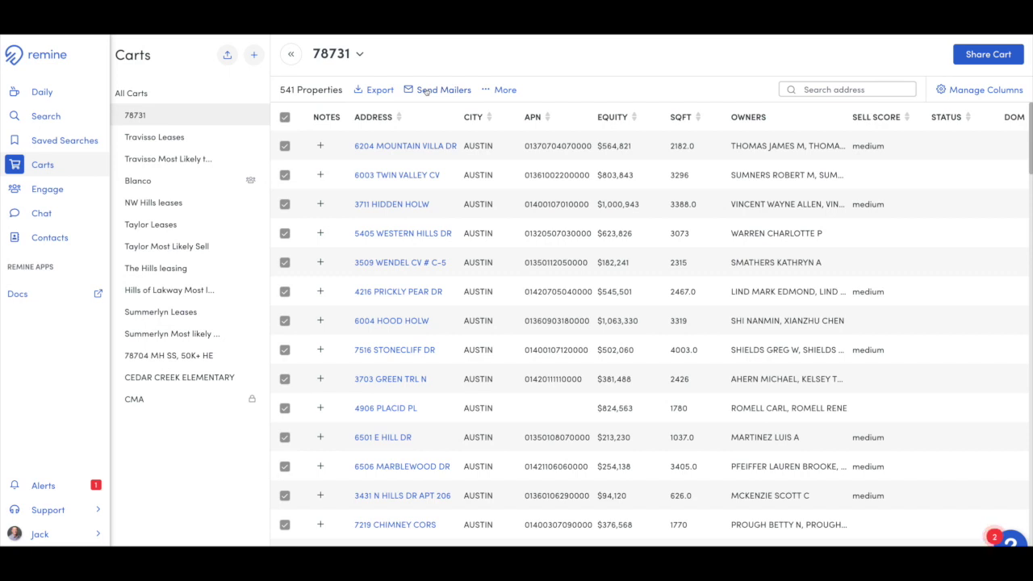
{"action": "left_click", "coordinate": [488, 90]}
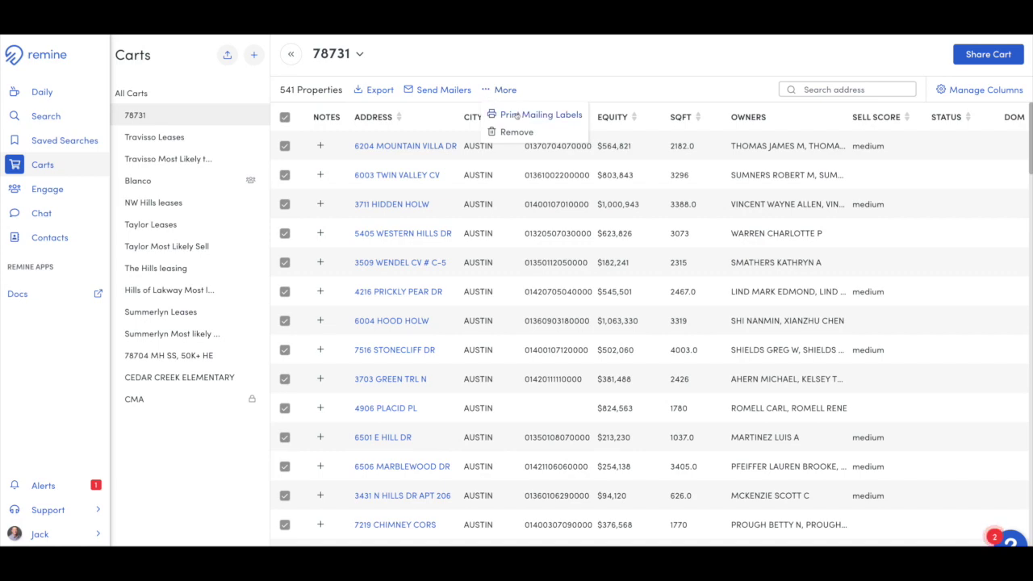
{"action": "left_click", "coordinate": [45, 119]}
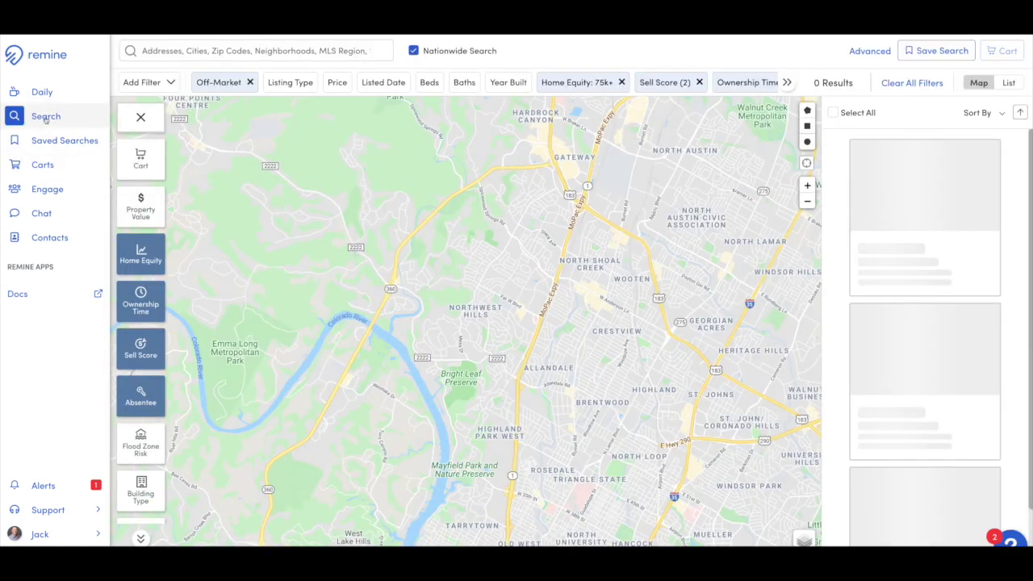
{"action": "left_click", "coordinate": [902, 83]}
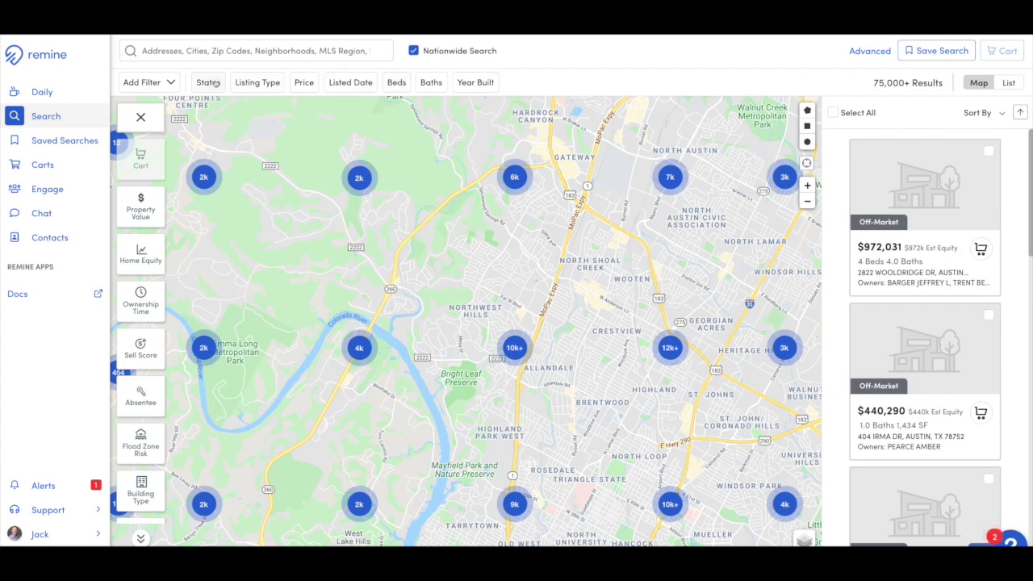
Reapply only the Off-Market status and zip code 78731 filters, showing 8,468 results.
{"action": "left_click", "coordinate": [209, 82]}
{"action": "left_click", "coordinate": [209, 353]}
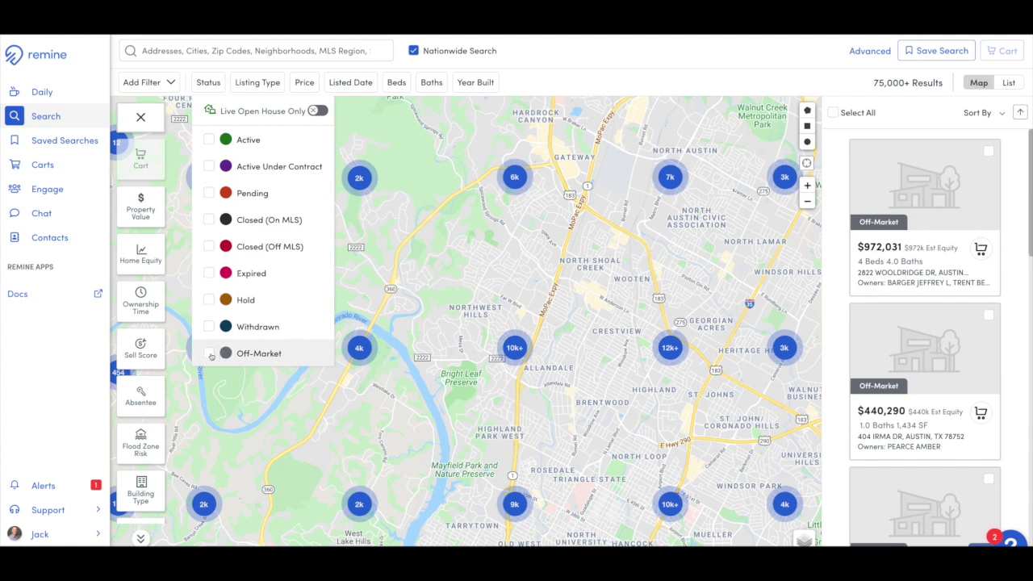
{"action": "left_click", "coordinate": [560, 65]}
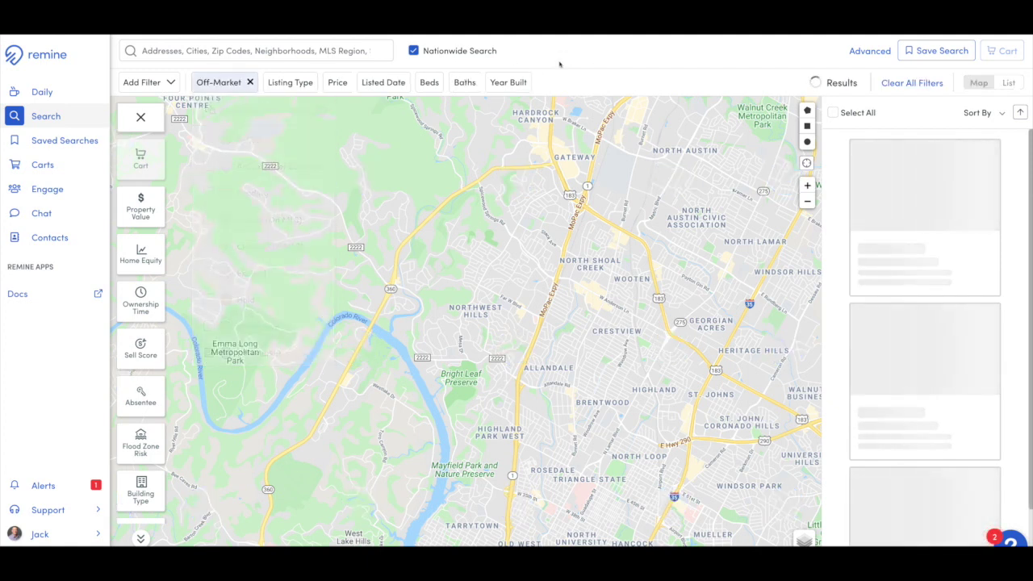
{"action": "left_click", "coordinate": [298, 52]}
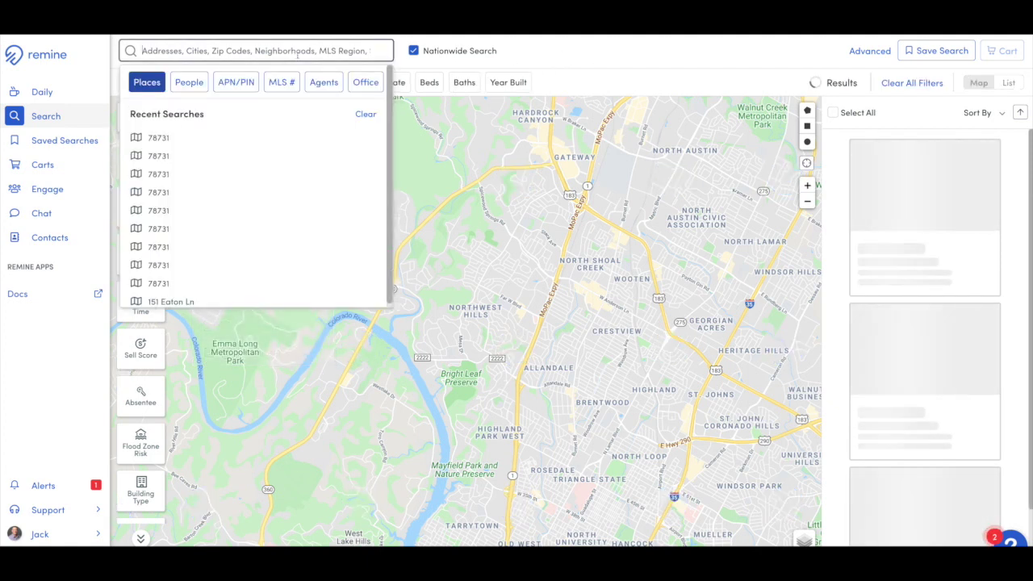
{"action": "left_click", "coordinate": [172, 139]}
{"action": "left_click", "coordinate": [162, 170]}
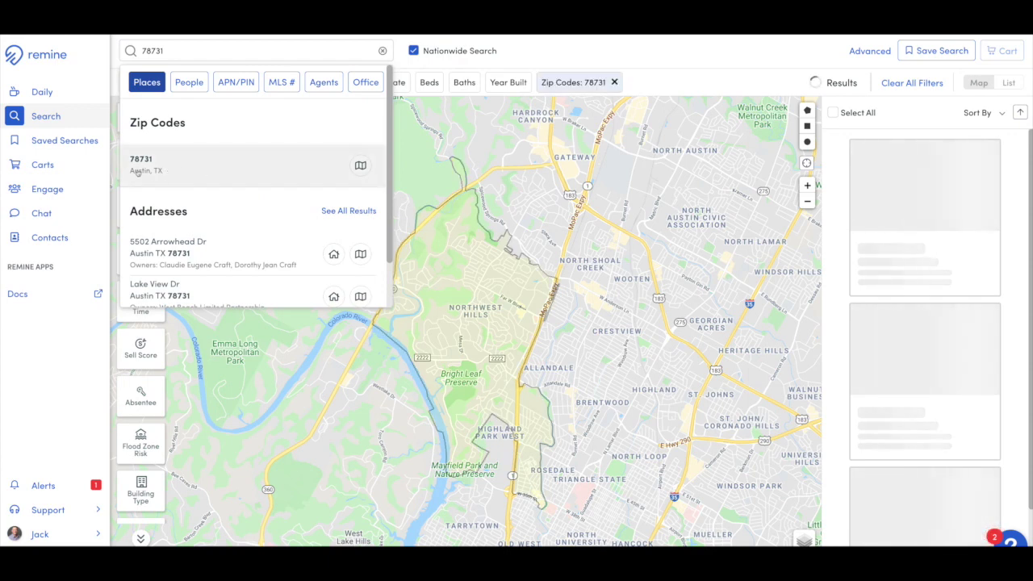
{"action": "left_click", "coordinate": [656, 74]}
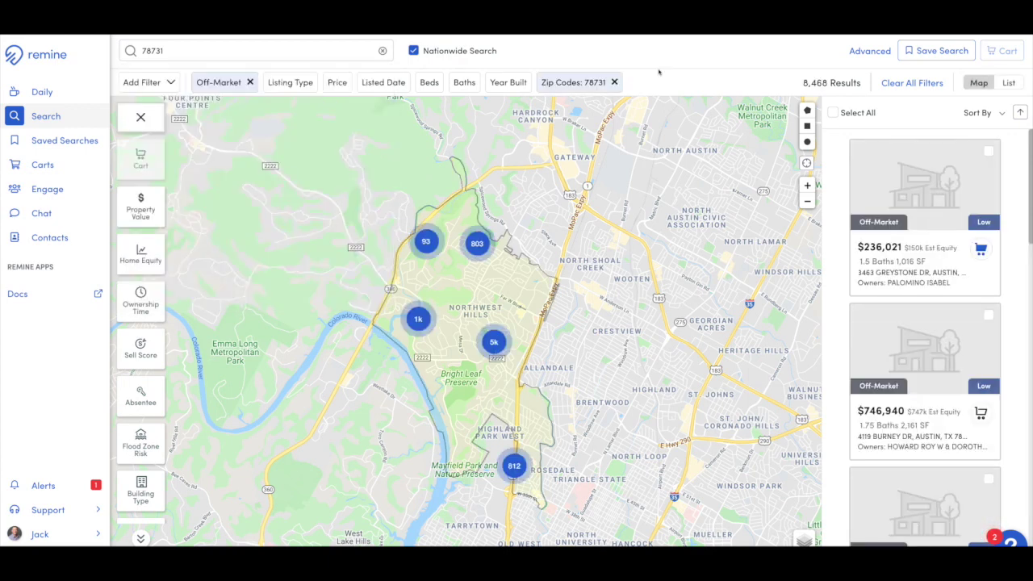
Apply an Absentee filter for In State and Out of State owners, narrowing results to 1,073.
{"action": "scroll", "coordinate": [136, 329], "scroll_direction": "down", "scroll_amount": 2}
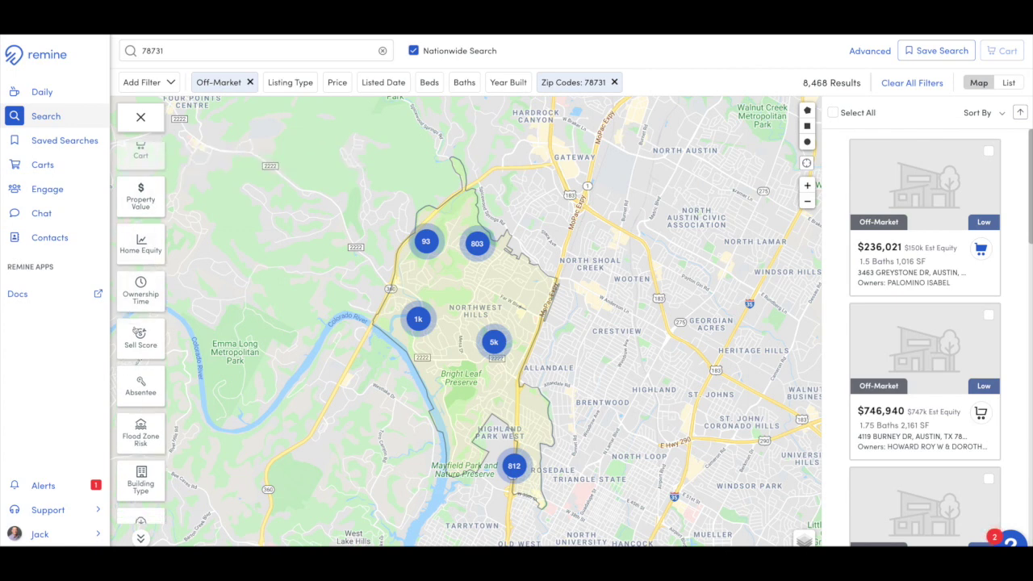
{"action": "left_click", "coordinate": [137, 323]}
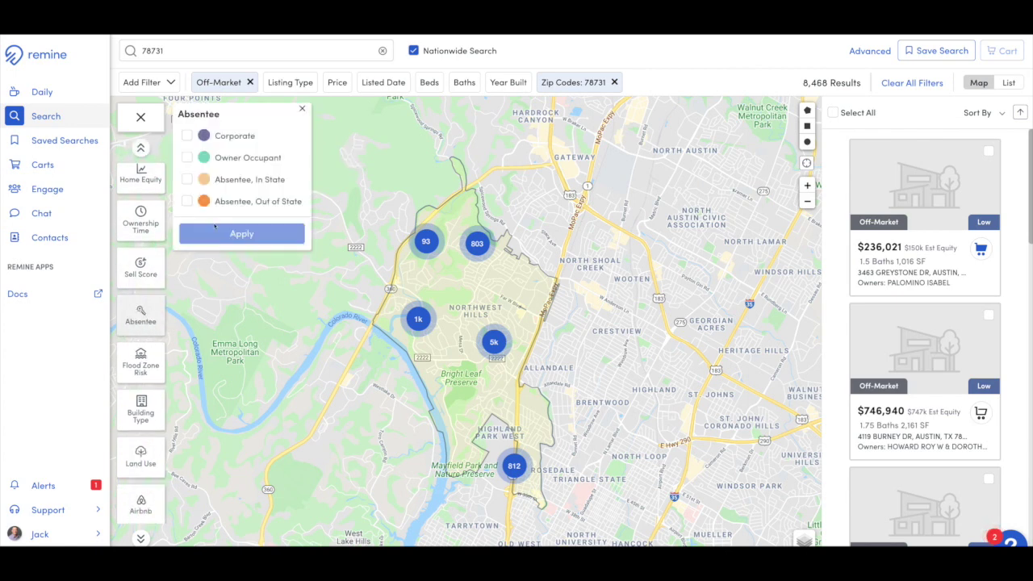
{"action": "left_click", "coordinate": [188, 180]}
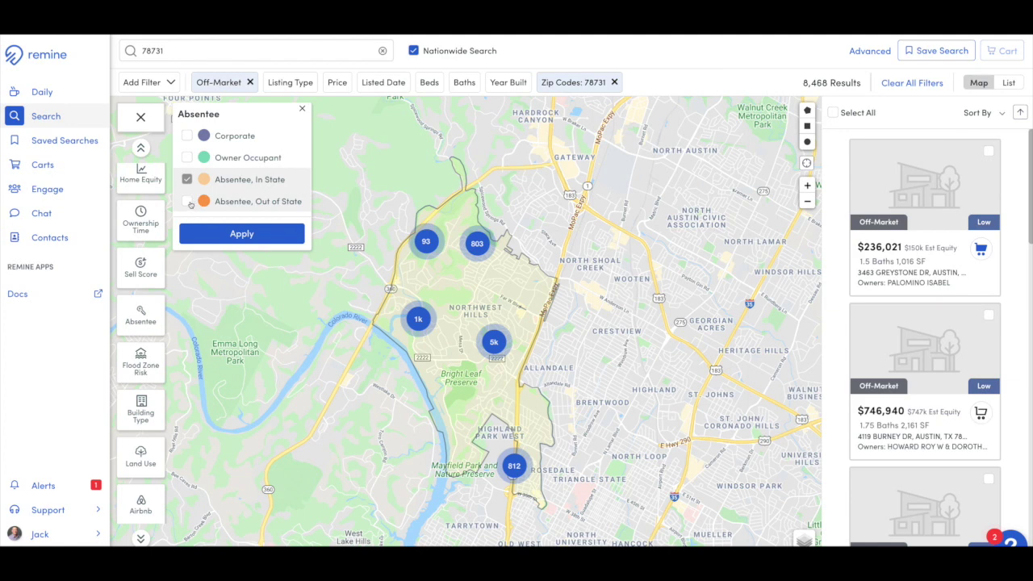
{"action": "left_click", "coordinate": [187, 201]}
{"action": "left_click", "coordinate": [233, 234]}
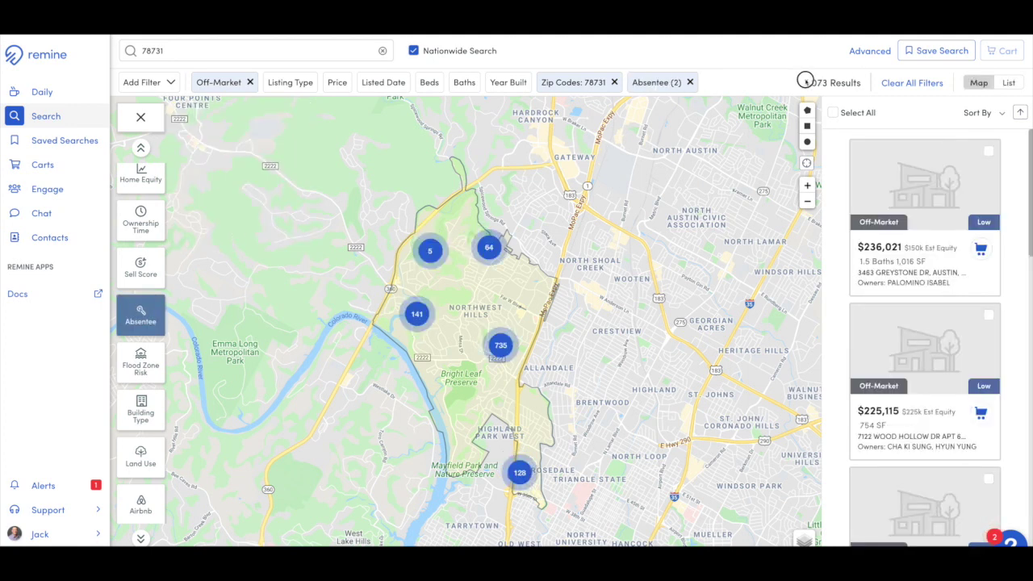
{"action": "left_click_drag", "start_coordinate": [864, 82], "coordinate": [805, 82]}
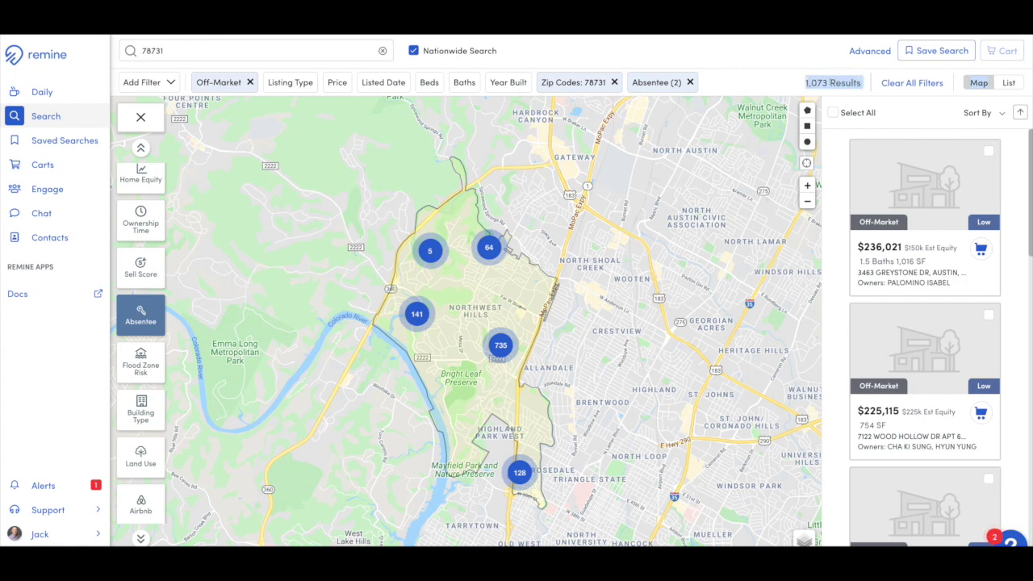
Select all 1,073 results and add them to a newly created '78731 Leases' cart.
{"action": "left_click", "coordinate": [833, 112]}
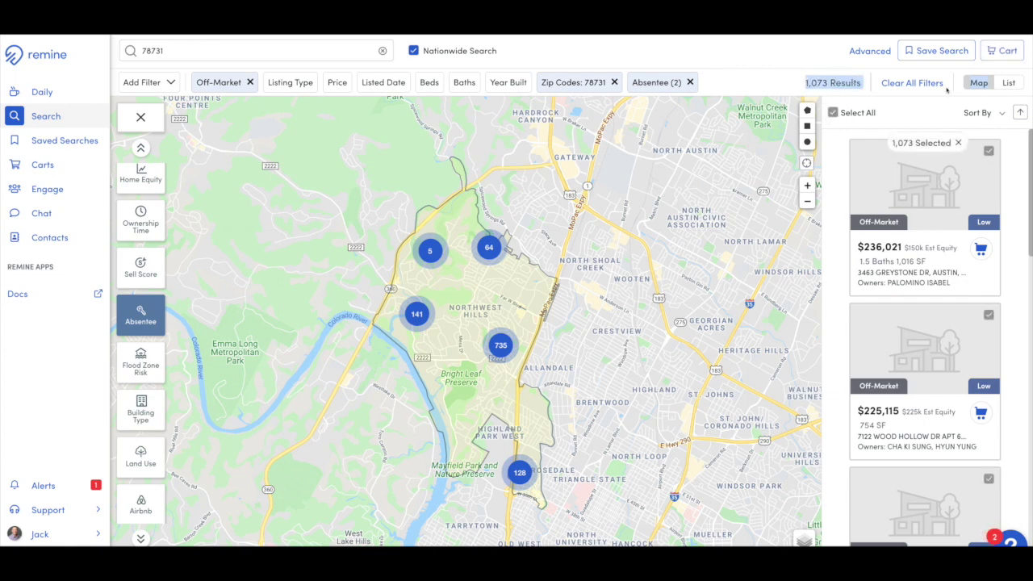
{"action": "left_click", "coordinate": [1005, 52]}
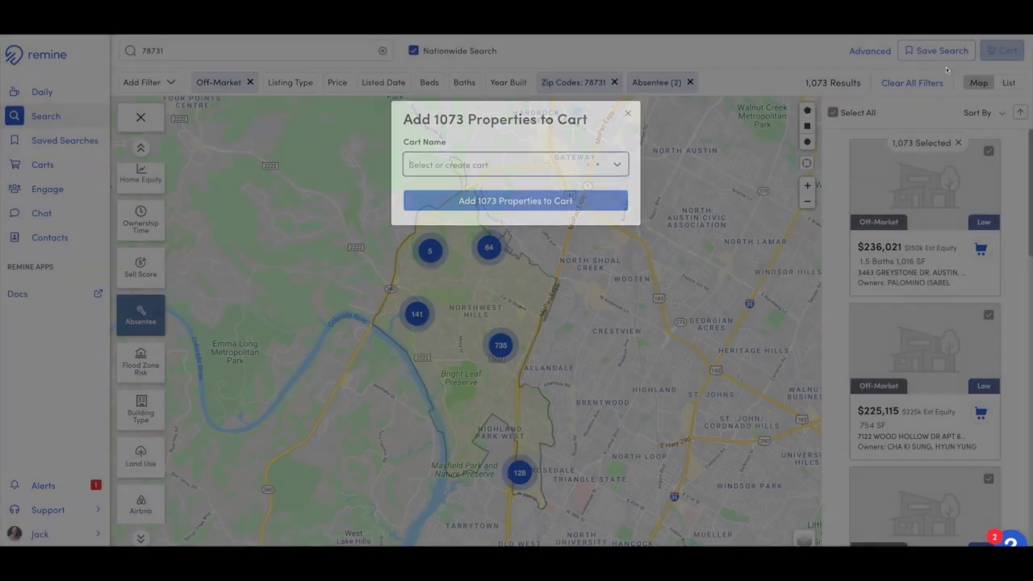
{"action": "type", "text": "78"}
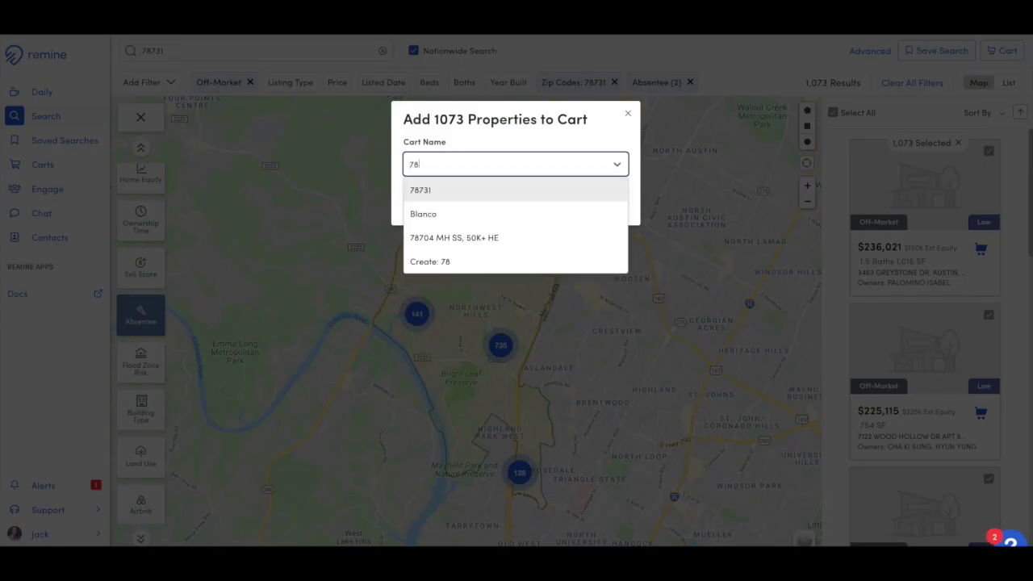
{"action": "type", "text": "731 Leases"}
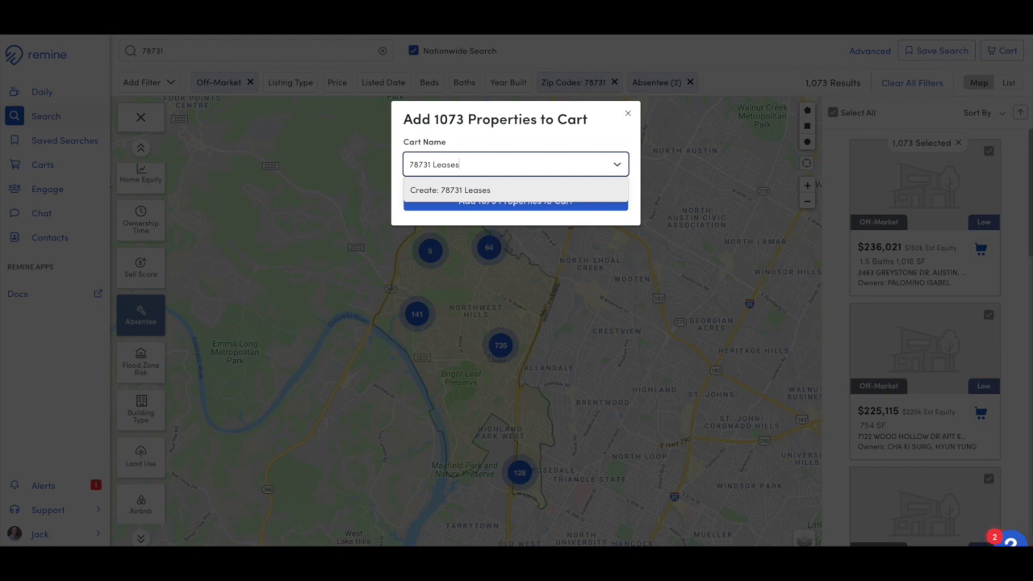
{"action": "left_click", "coordinate": [500, 190]}
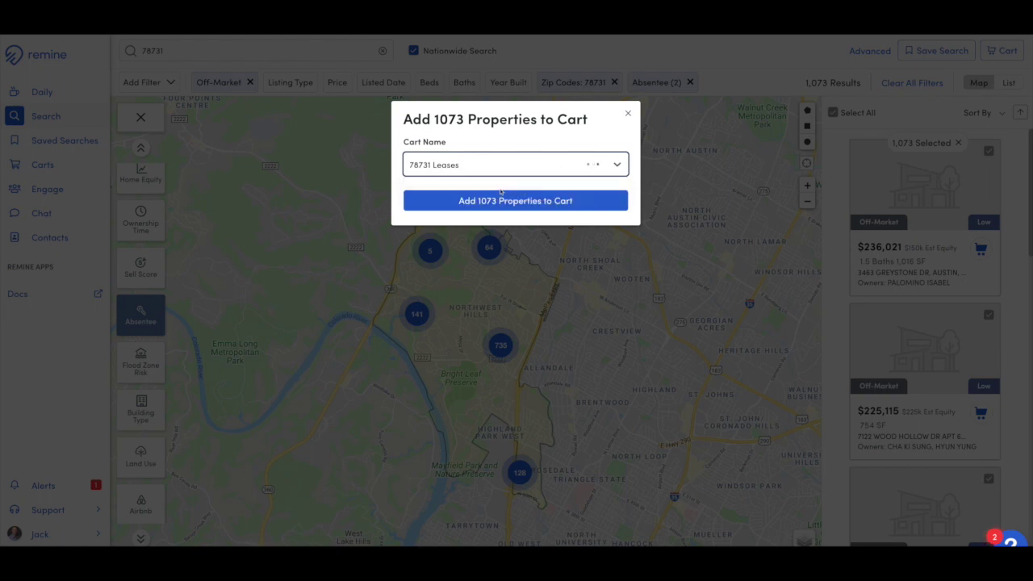